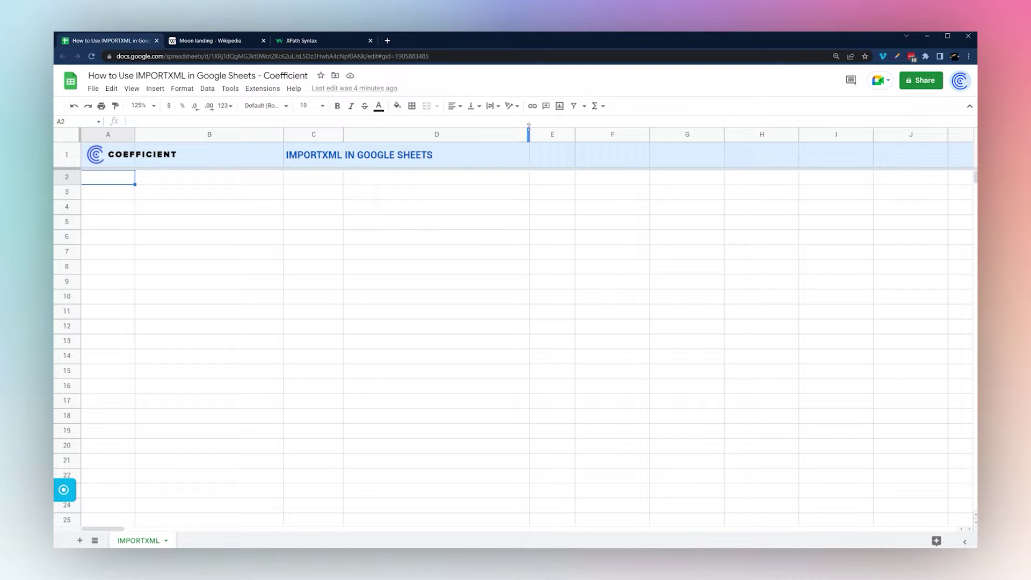
Switch to the Moon landing Wikipedia article with DevTools open beside it.
click(229, 42)
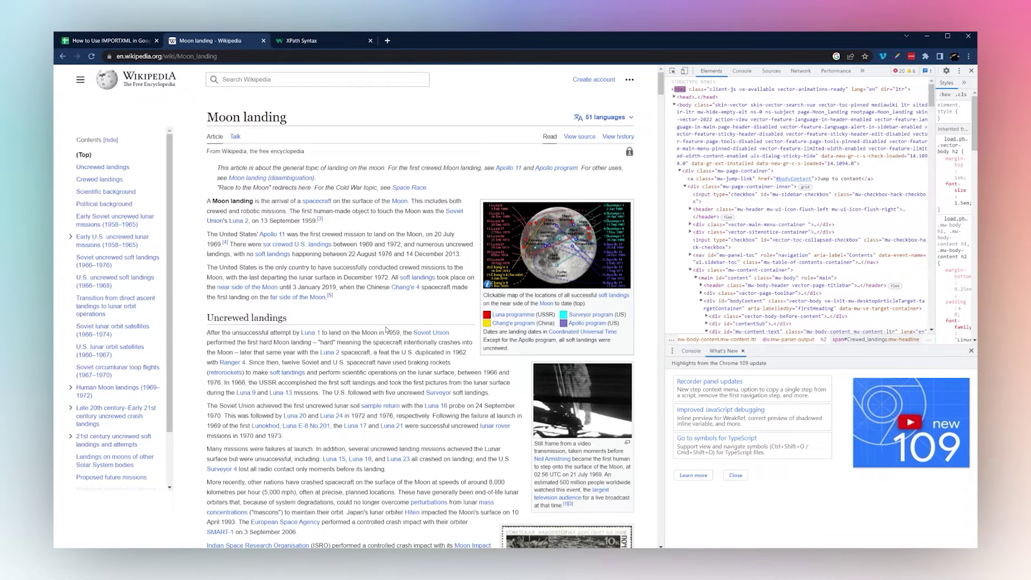
Open the W3Schools XPath Syntax page and scroll through its XML example.
click(308, 40)
scroll(239, 252, down, 1)
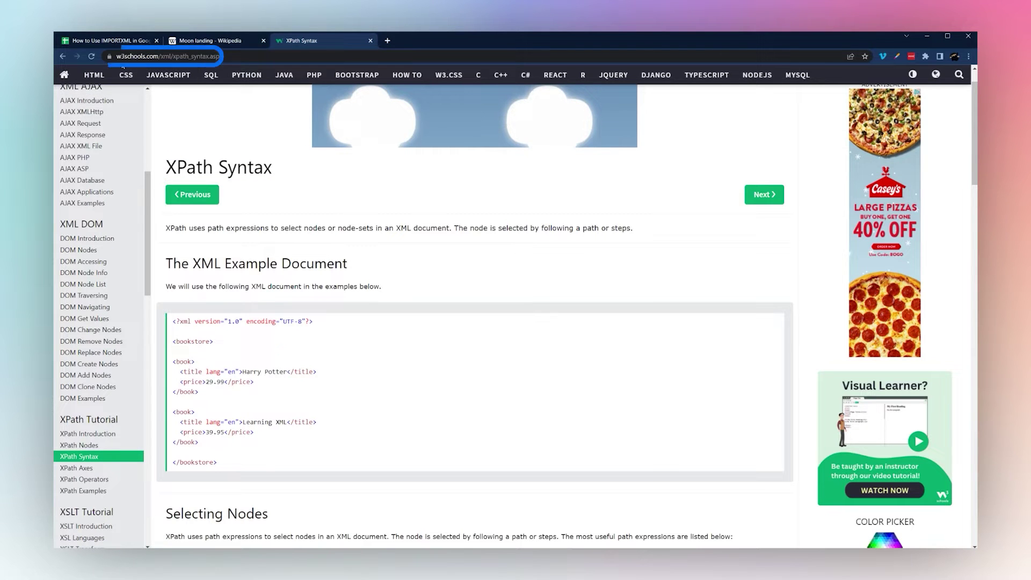
scroll(333, 299, down, 7)
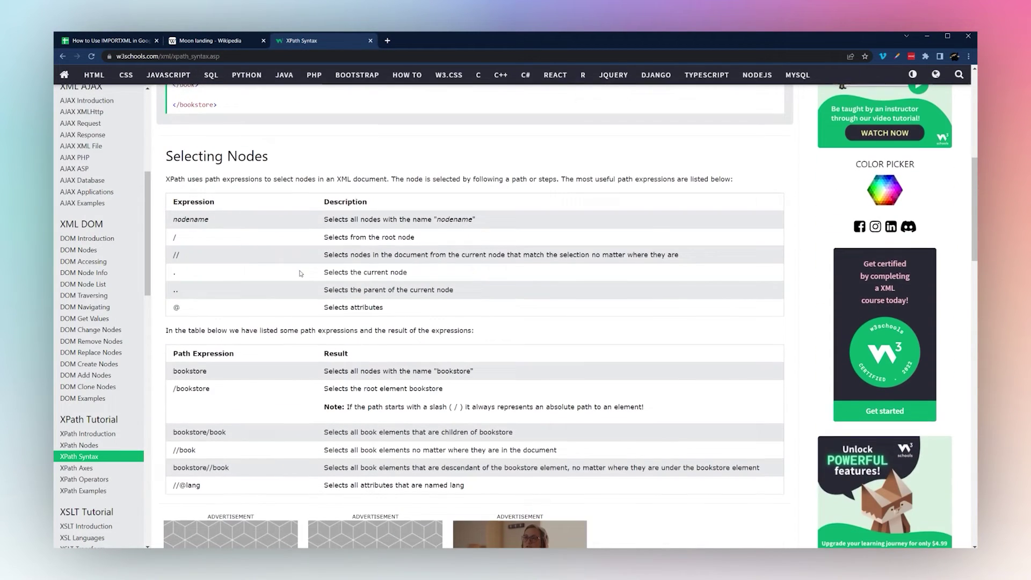
scroll(410, 315, up, 5)
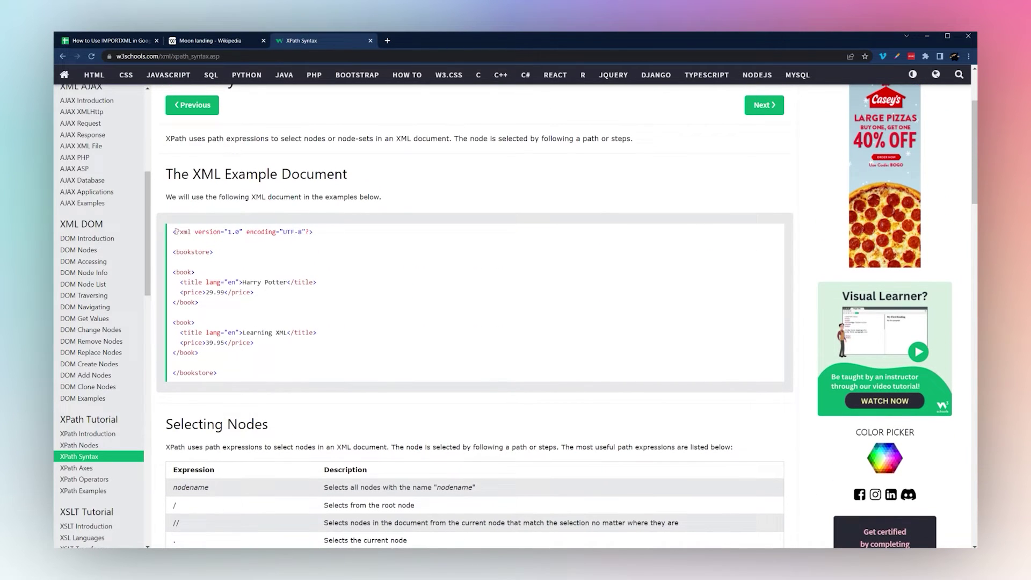
Read the XPath Introduction page, then go back to XPath Syntax.
click(80, 434)
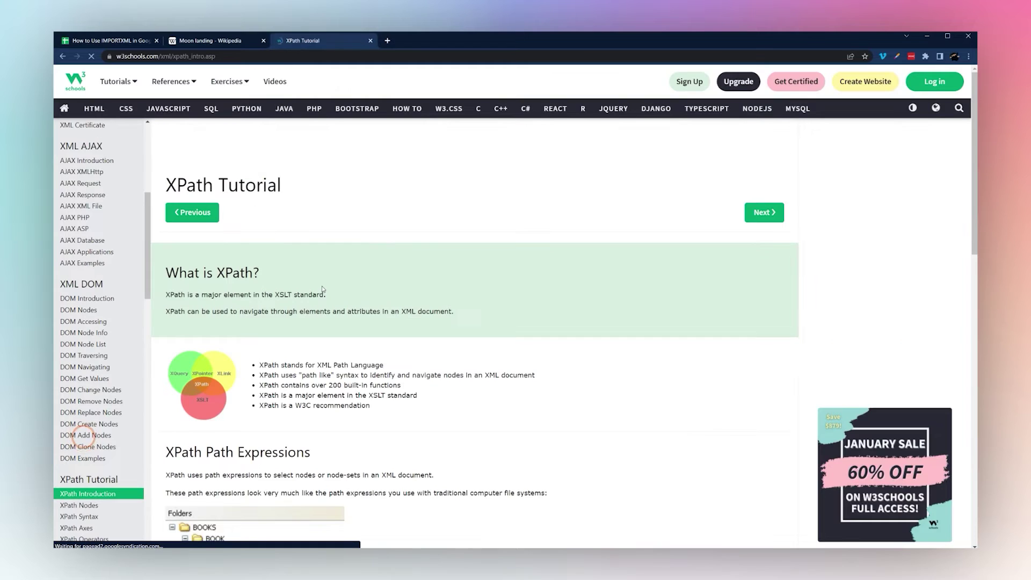
scroll(323, 291, down, 4)
scroll(202, 192, down, 2)
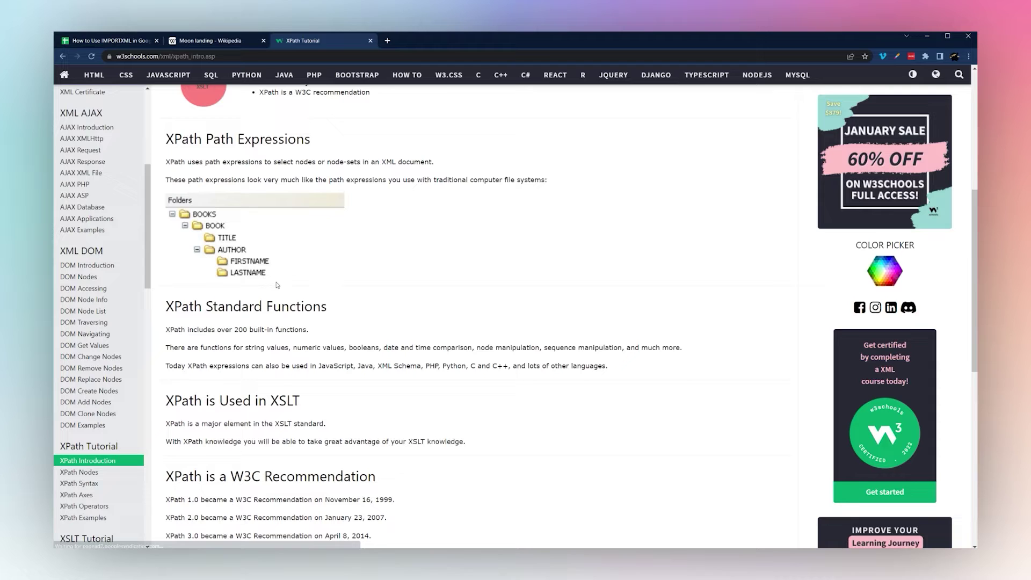
click(90, 486)
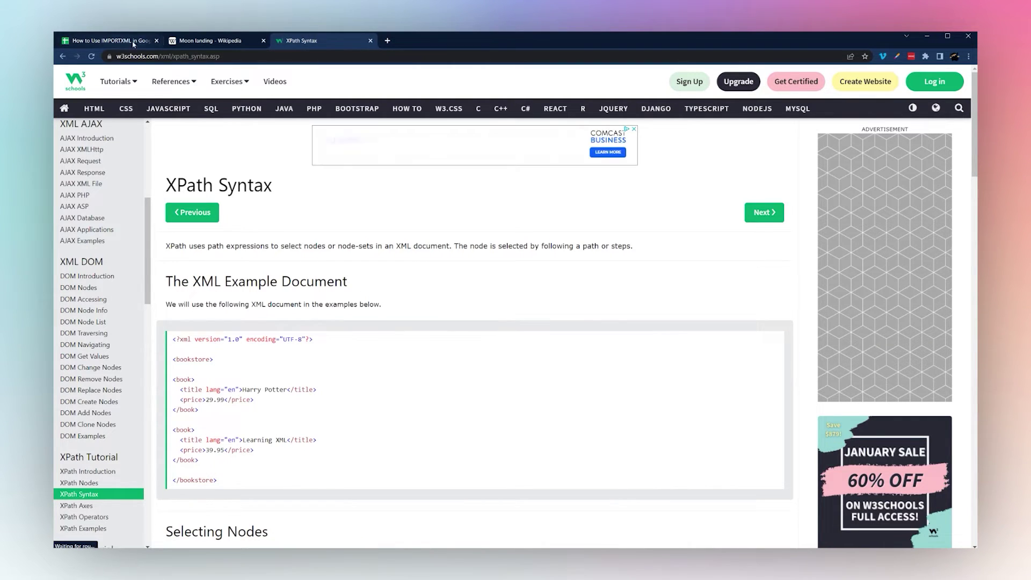
Copy the Moon landing article's web address from Wikipedia.
click(204, 41)
click(256, 56)
key(ctrl+c)
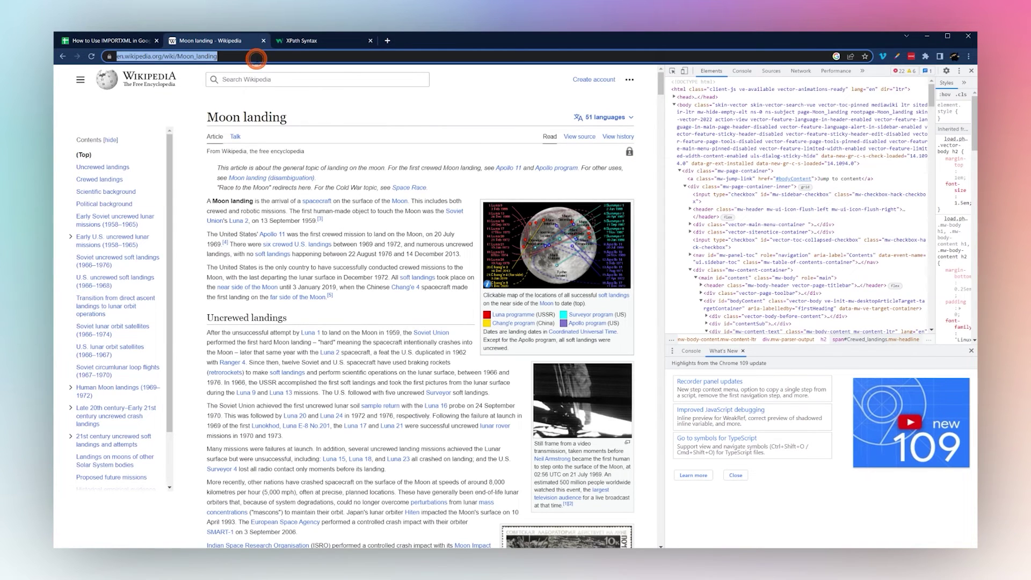
click(129, 40)
click(134, 178)
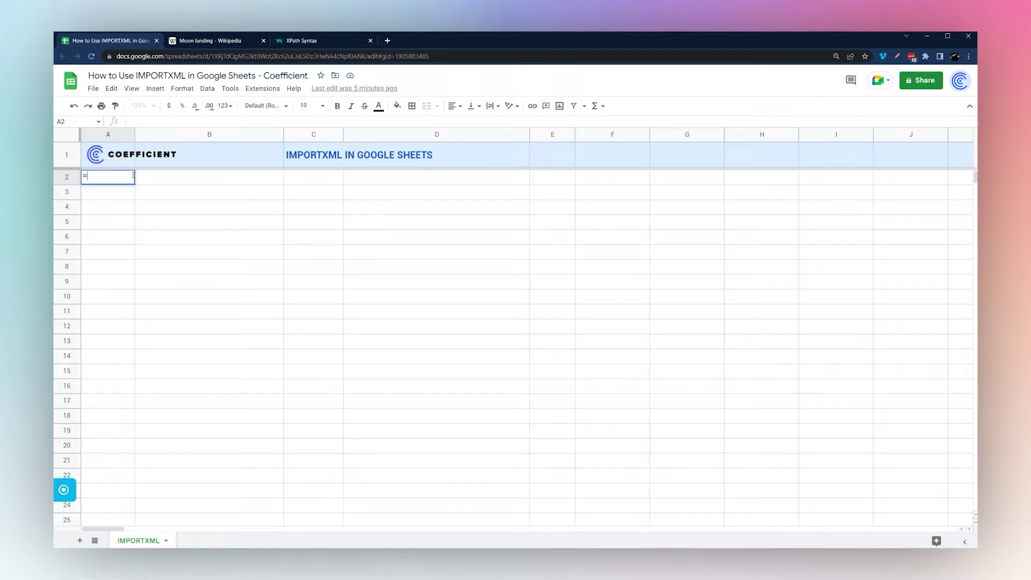
text(=import)
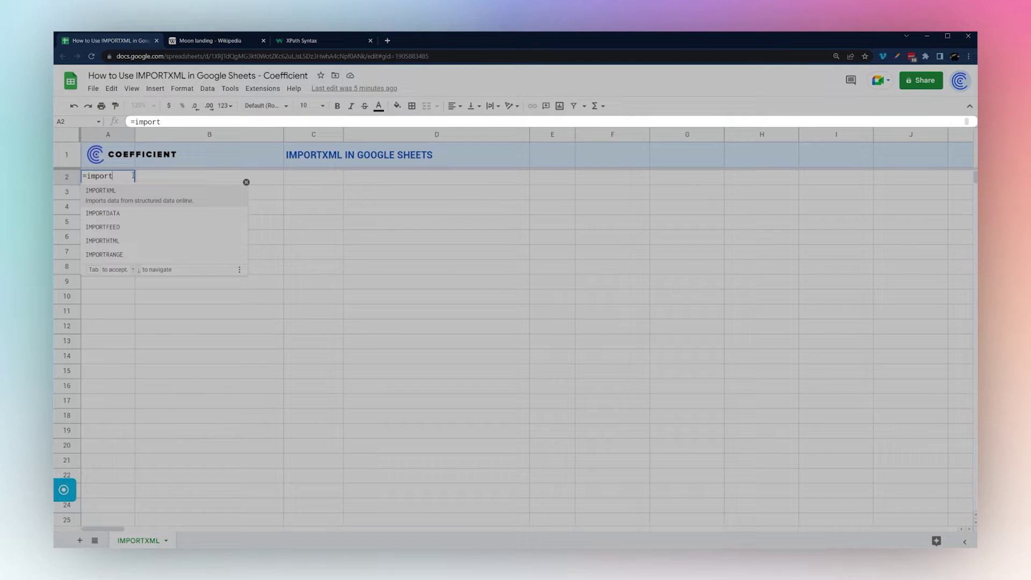
text(xml(")
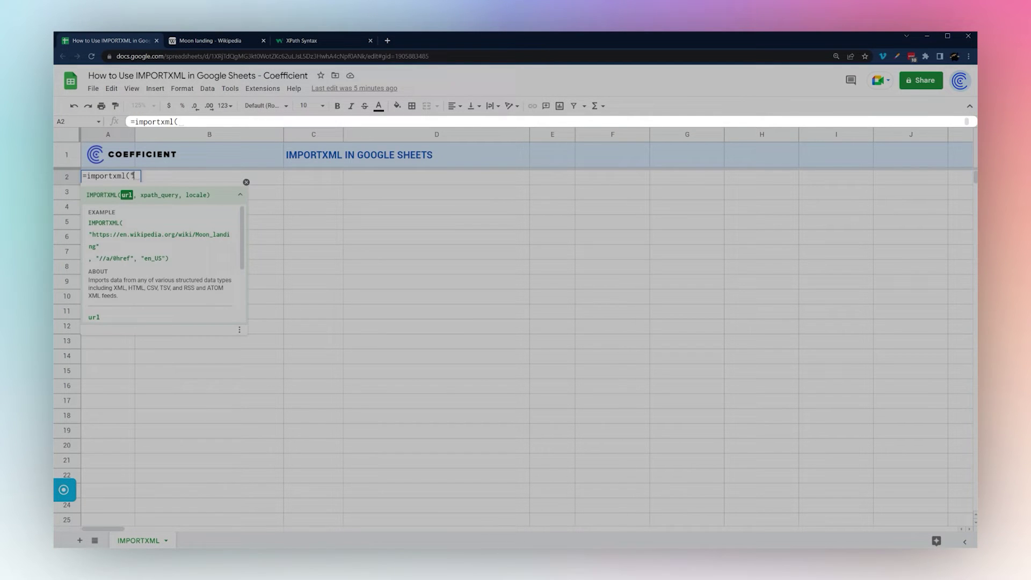
key(ctrl+v)
text(",)
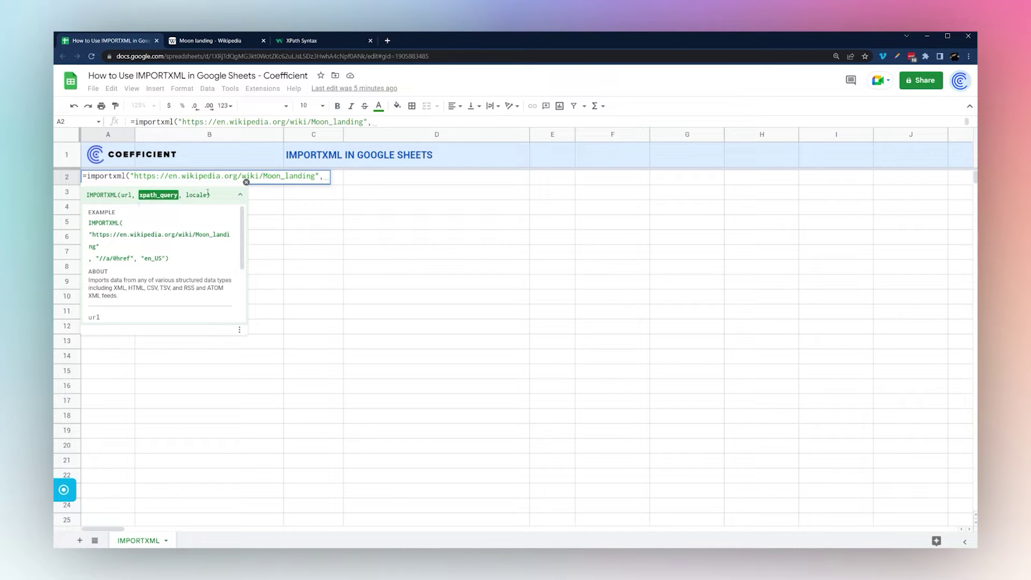
text( ")
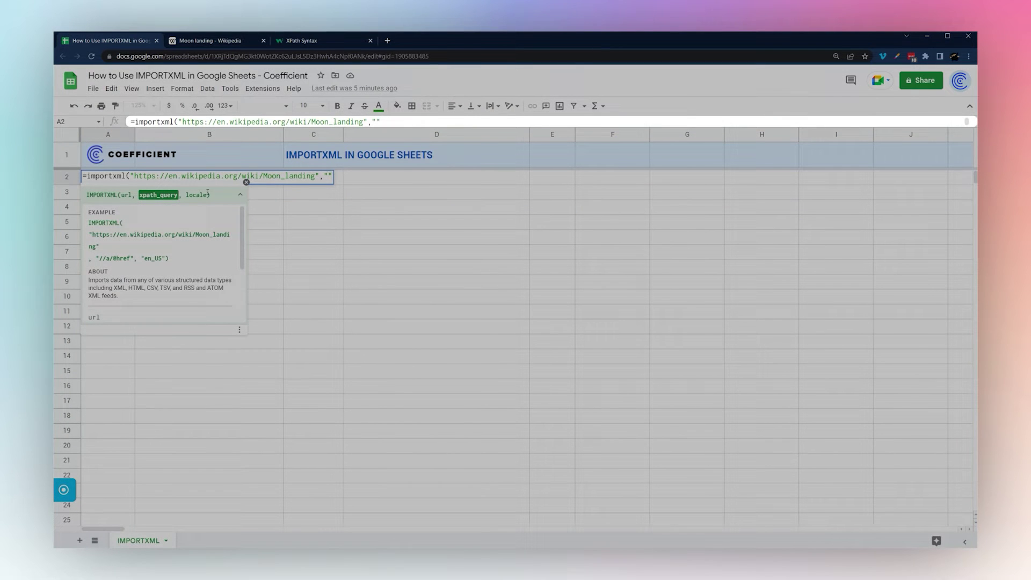
text(//h2)
text())
key(Return)
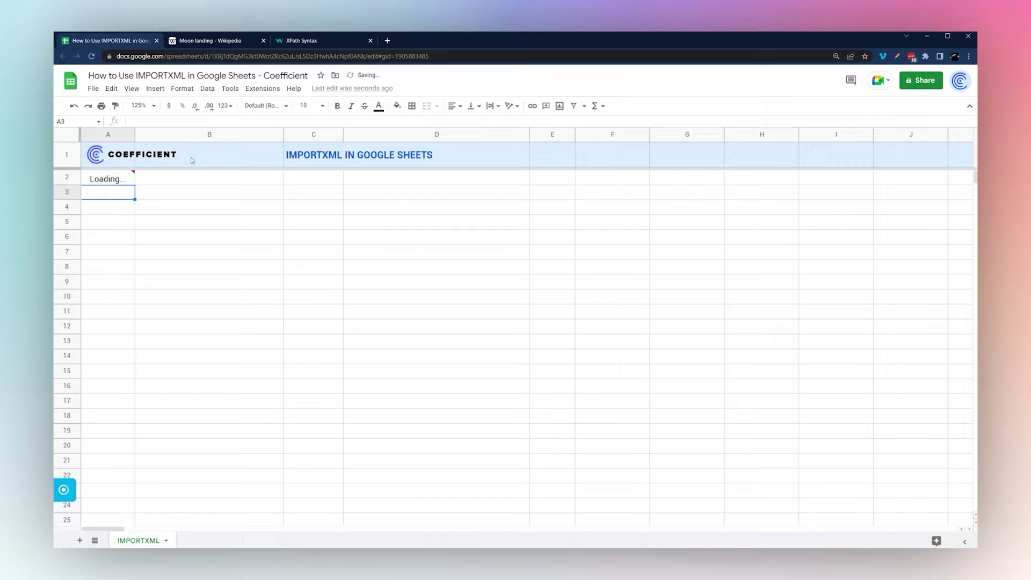
click(114, 182)
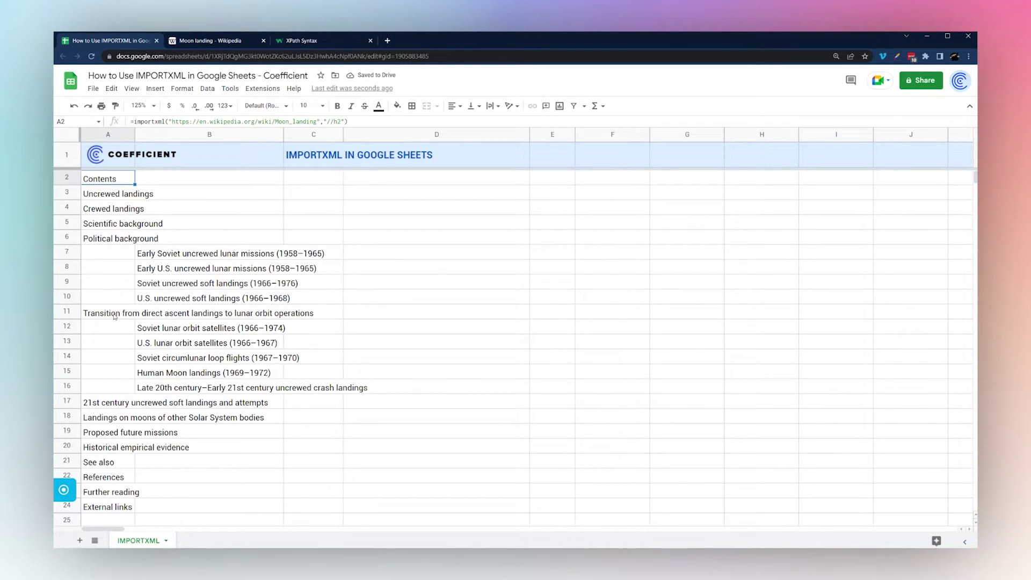
Back in the article, expand the first h2 heading element and its text span.
click(215, 40)
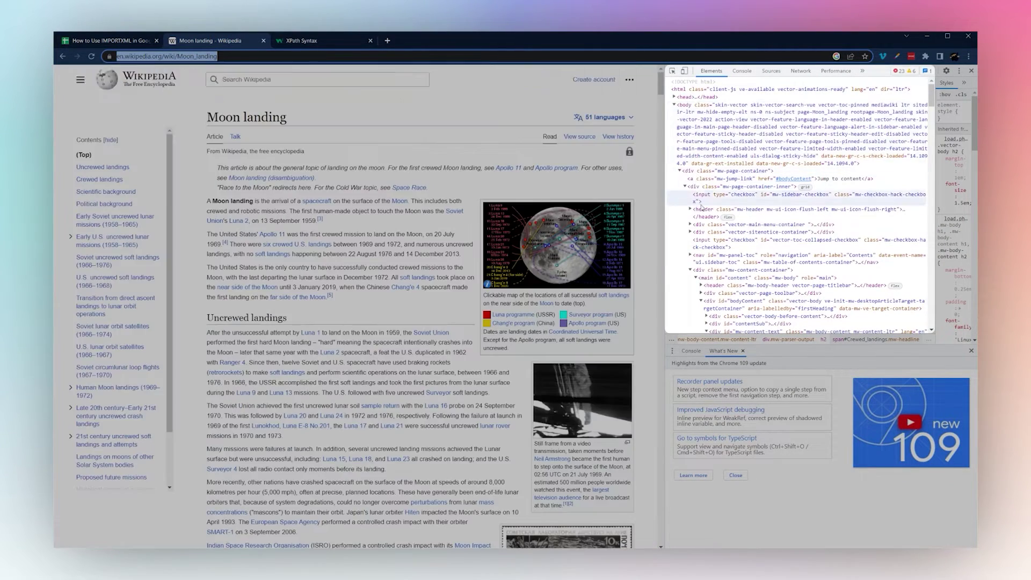
scroll(715, 274, down, 5)
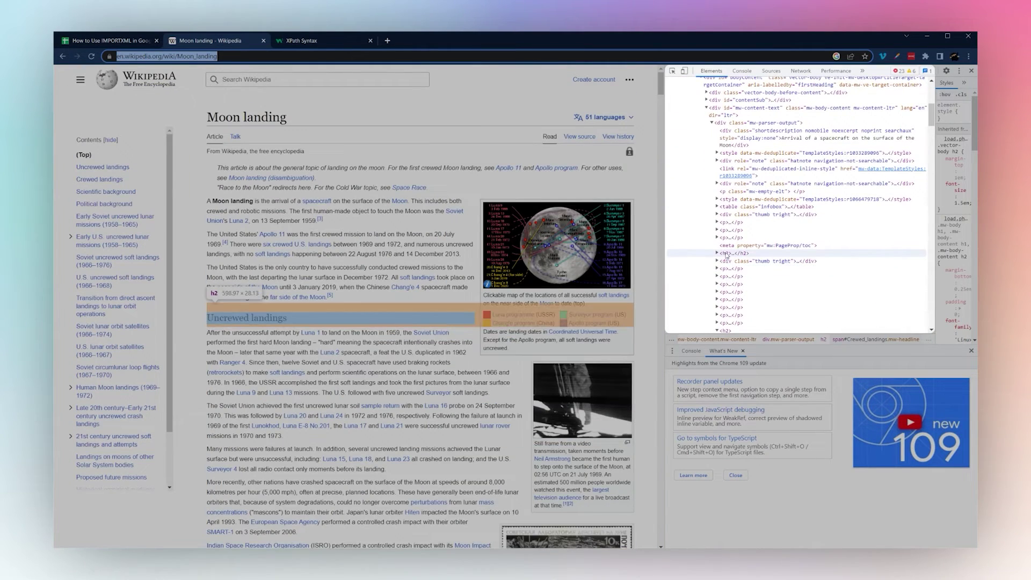
click(726, 256)
click(717, 253)
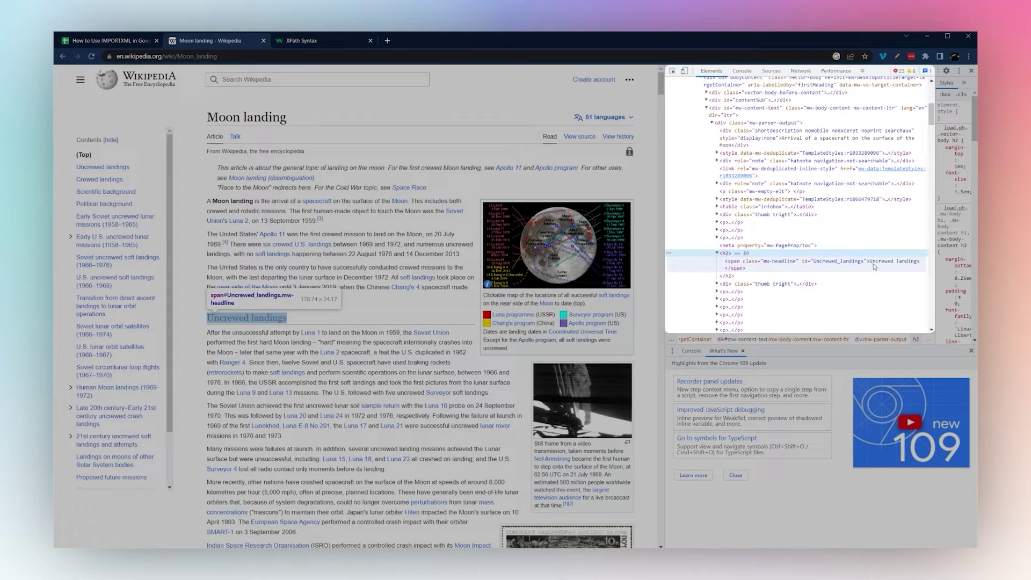
scroll(838, 267, down, 5)
scroll(817, 267, down, 1)
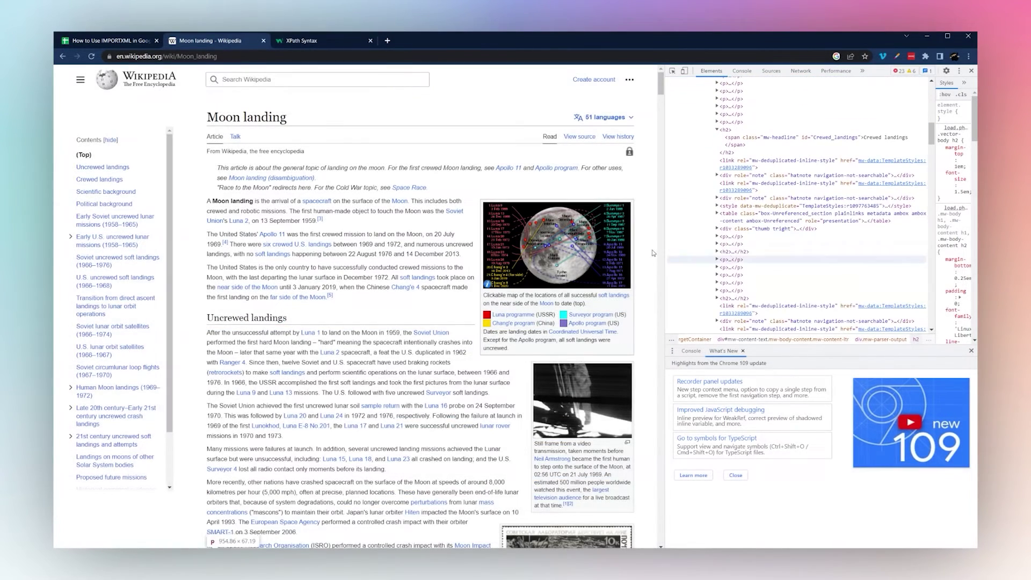
scroll(240, 323, down, 6)
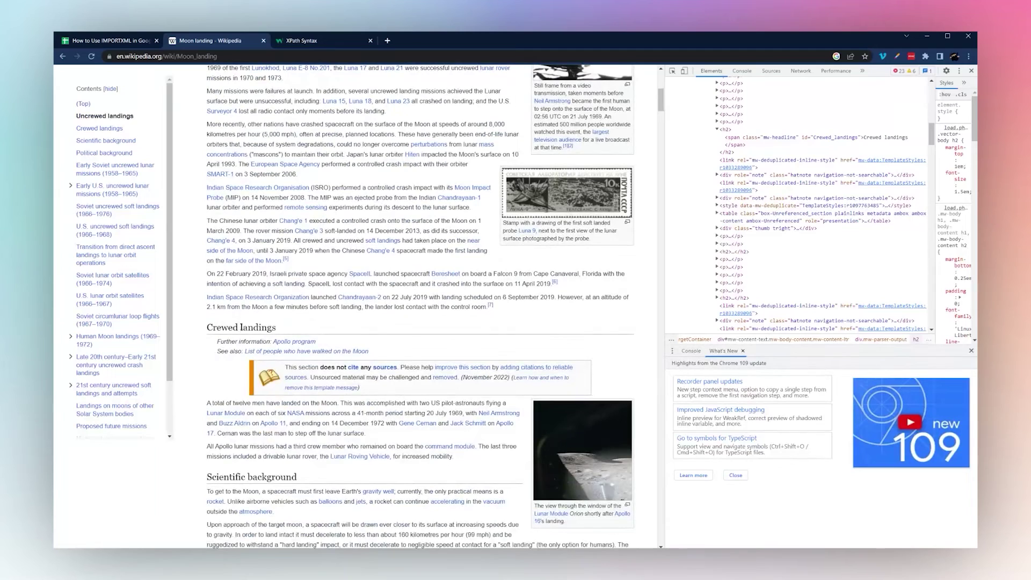
Inspect the Crewed landings heading and select its h2 element in DevTools.
right_click(241, 328)
click(271, 483)
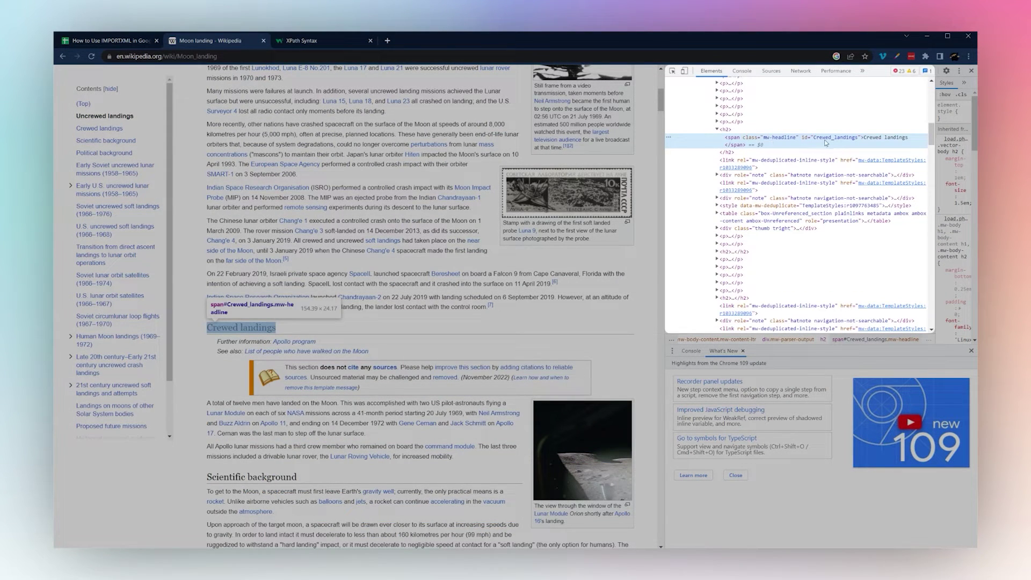
click(723, 129)
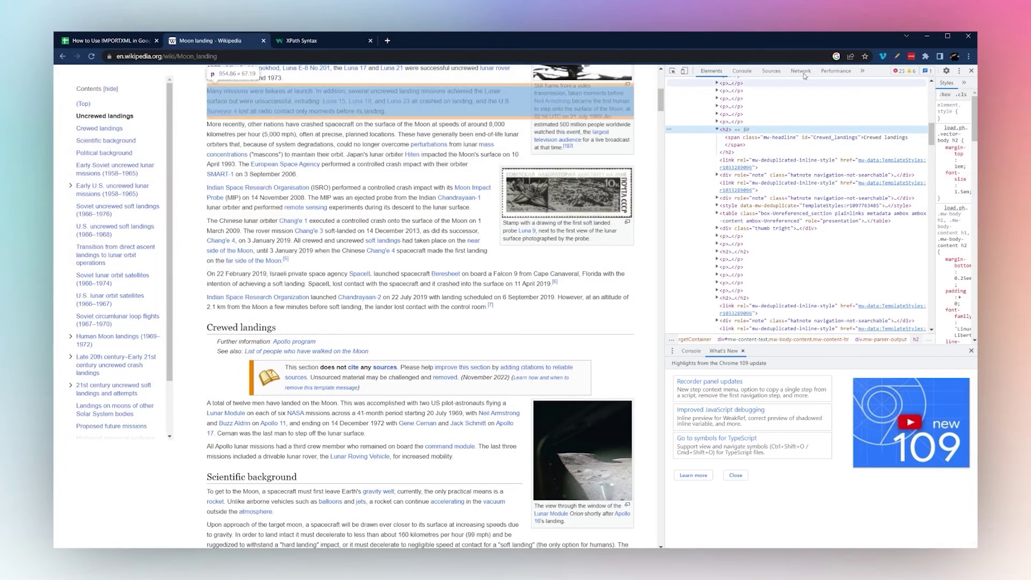
click(970, 71)
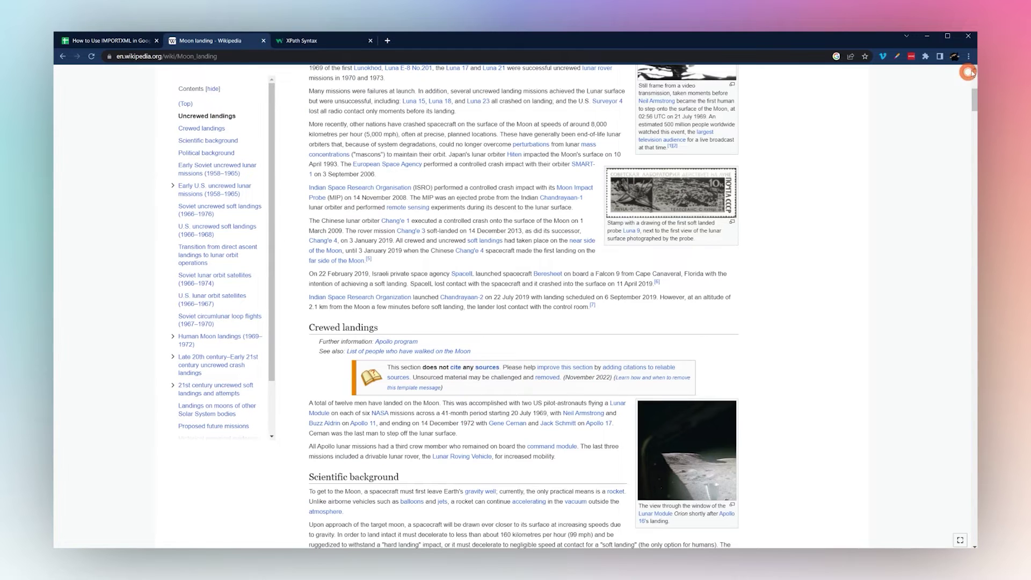
right_click(387, 320)
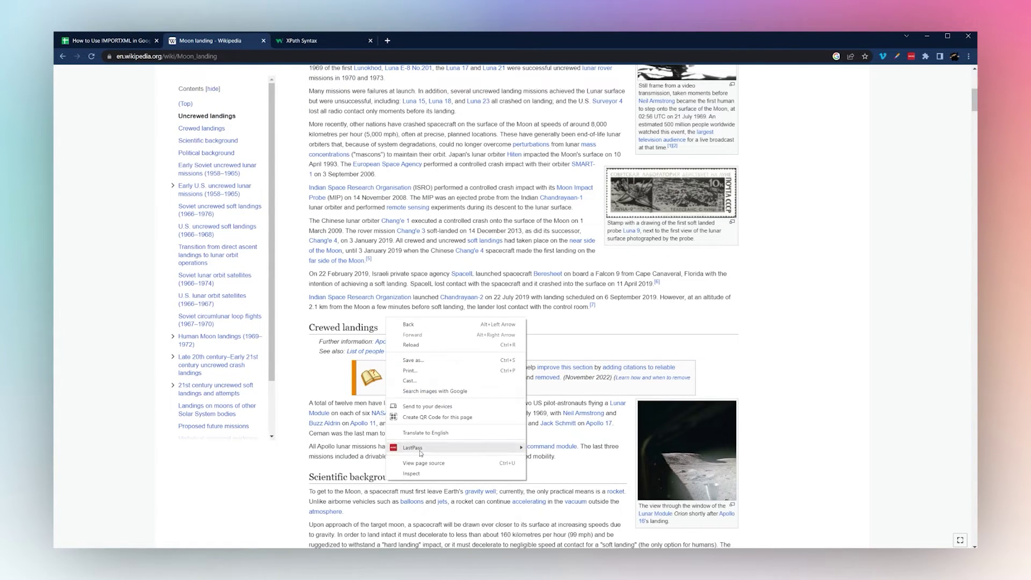
click(412, 474)
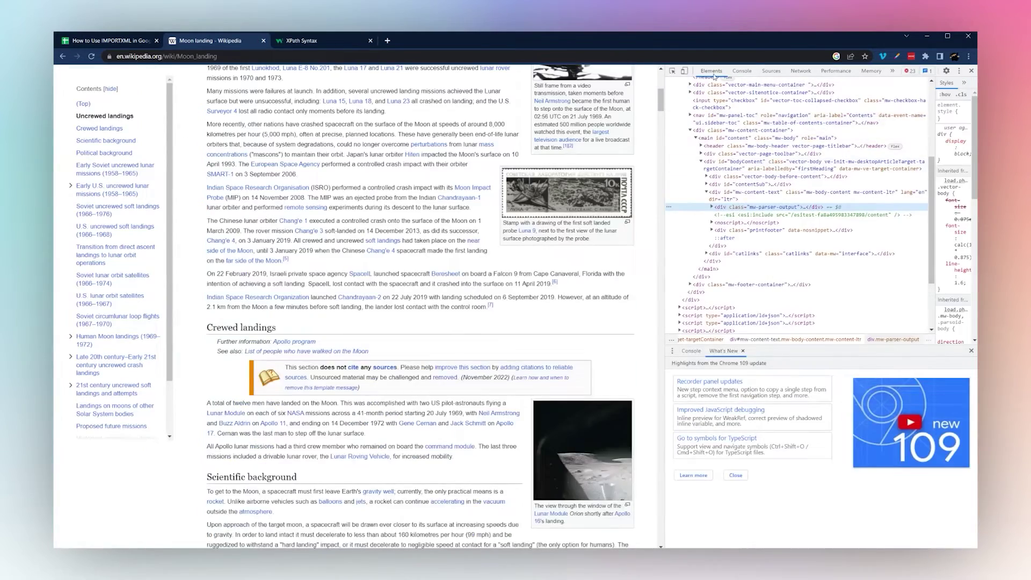
click(713, 71)
Scroll through the article's sections, then return to the IMPORTXML spreadsheet.
scroll(272, 336, down, 15)
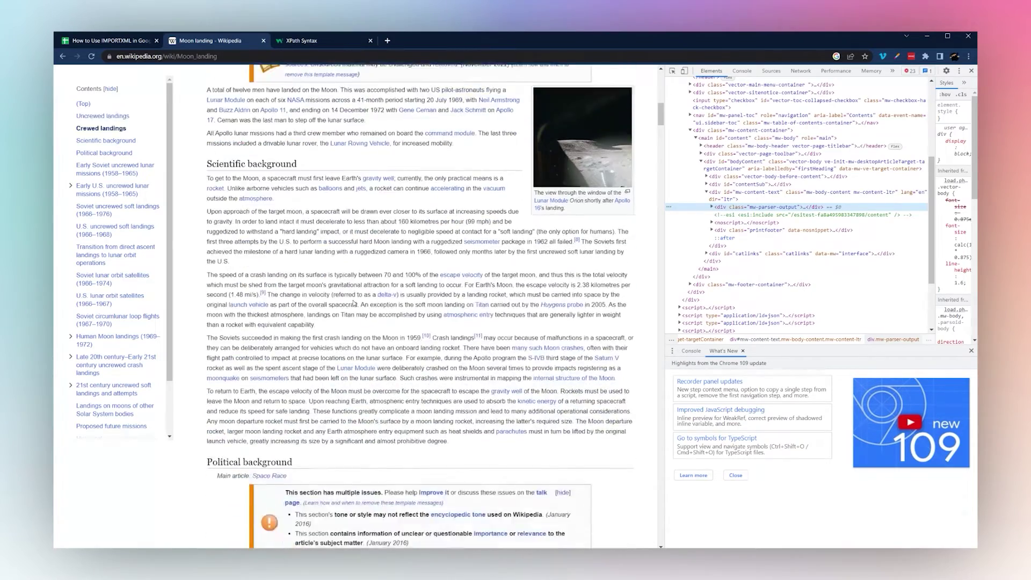
scroll(362, 263, down, 12)
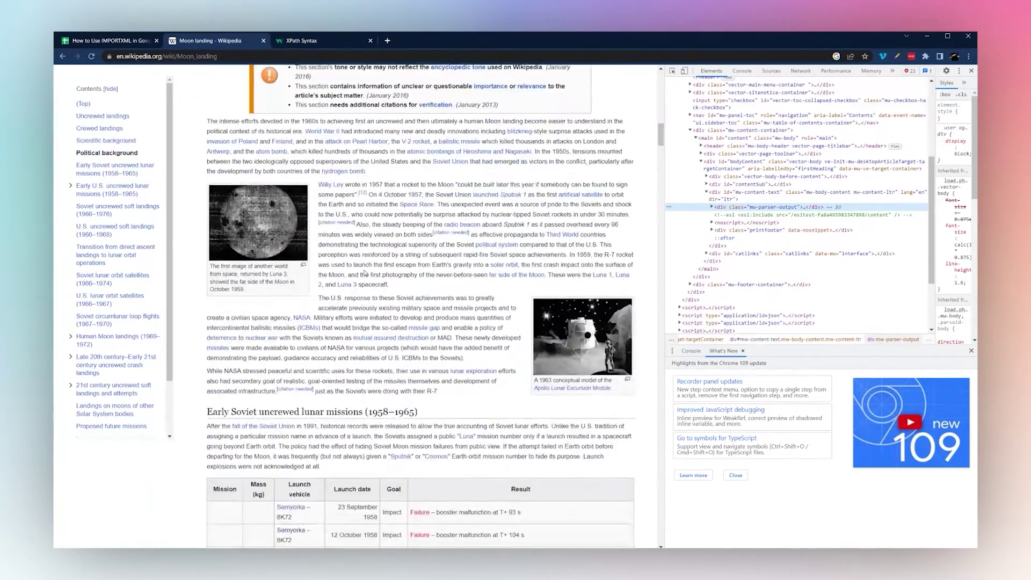
scroll(384, 230, down, 3)
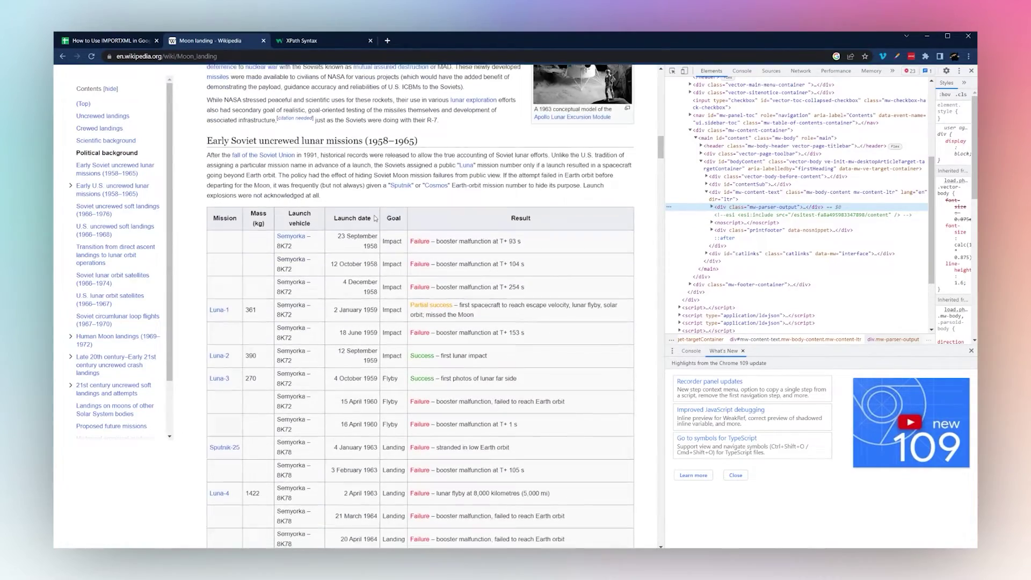
scroll(258, 348, down, 6)
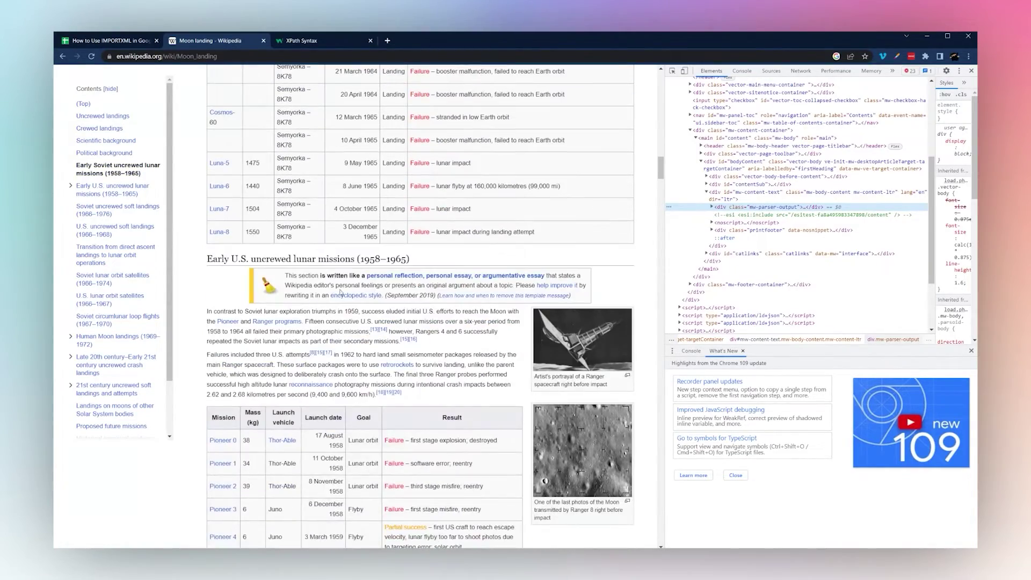
scroll(410, 288, up, 20)
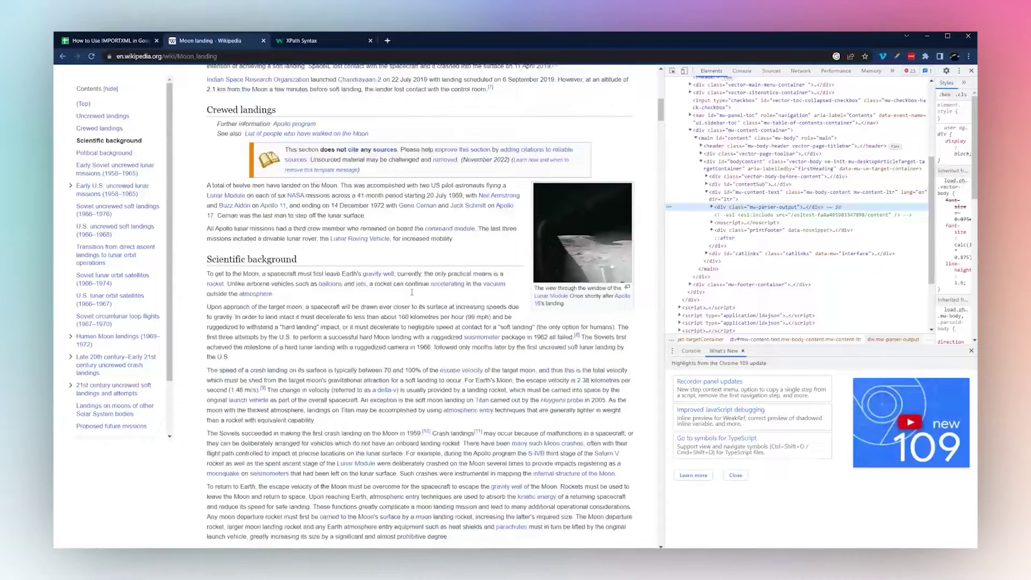
scroll(259, 150, up, 1)
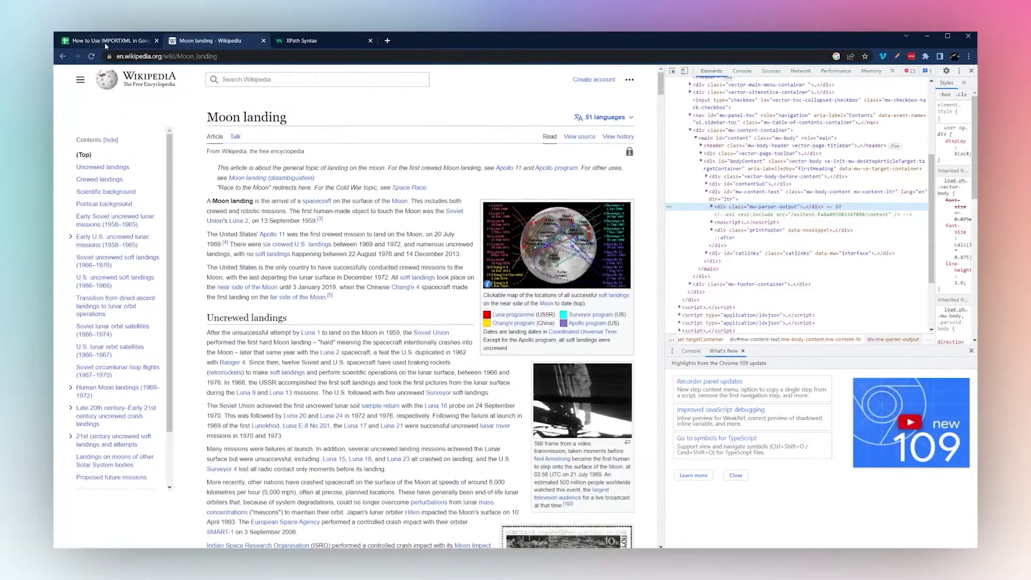
click(105, 43)
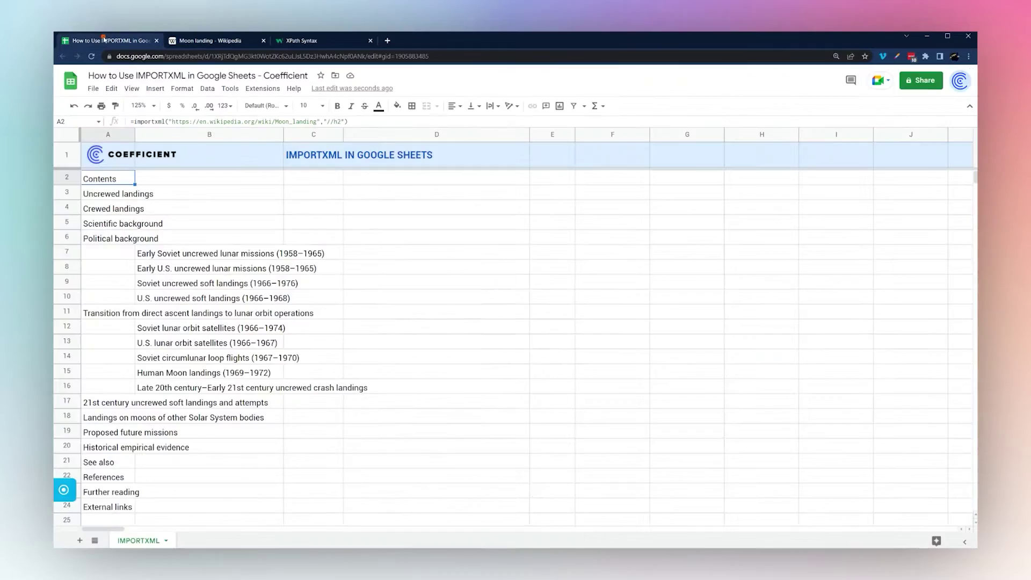
Change A2's XPath query from //h2 to //h1 to fetch the page title.
click(327, 122)
drag(327, 122, 341, 121)
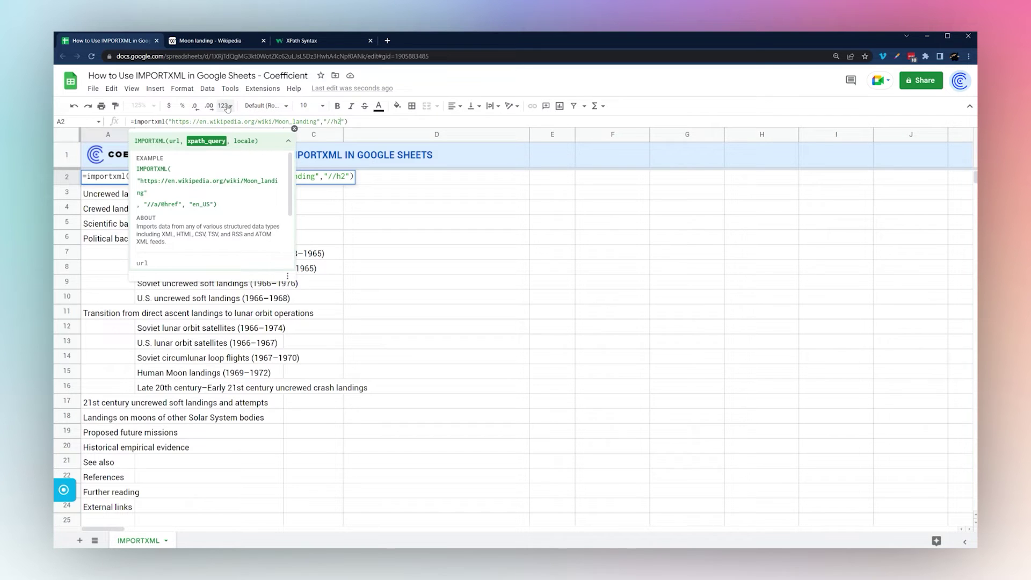
click(215, 41)
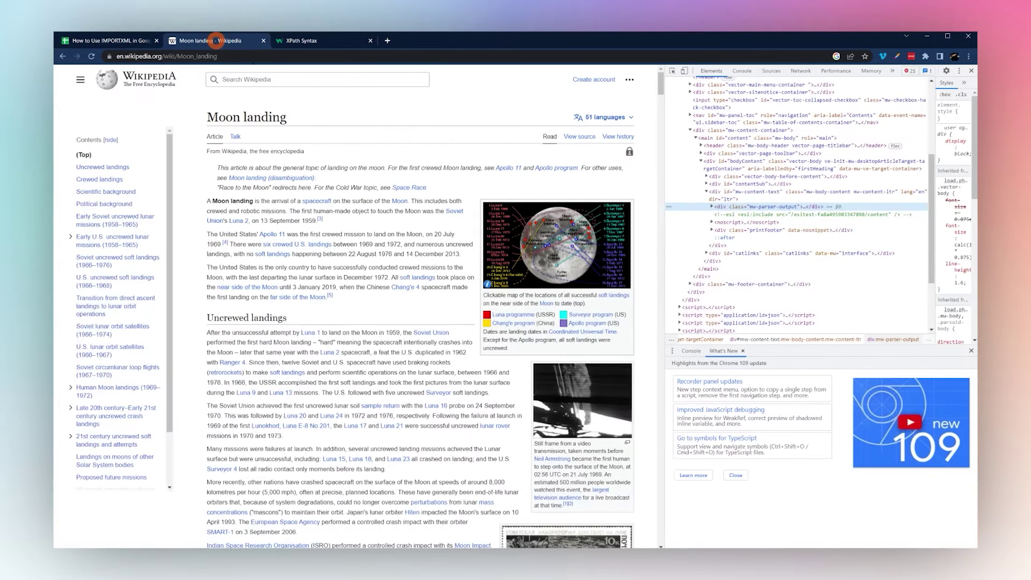
click(81, 41)
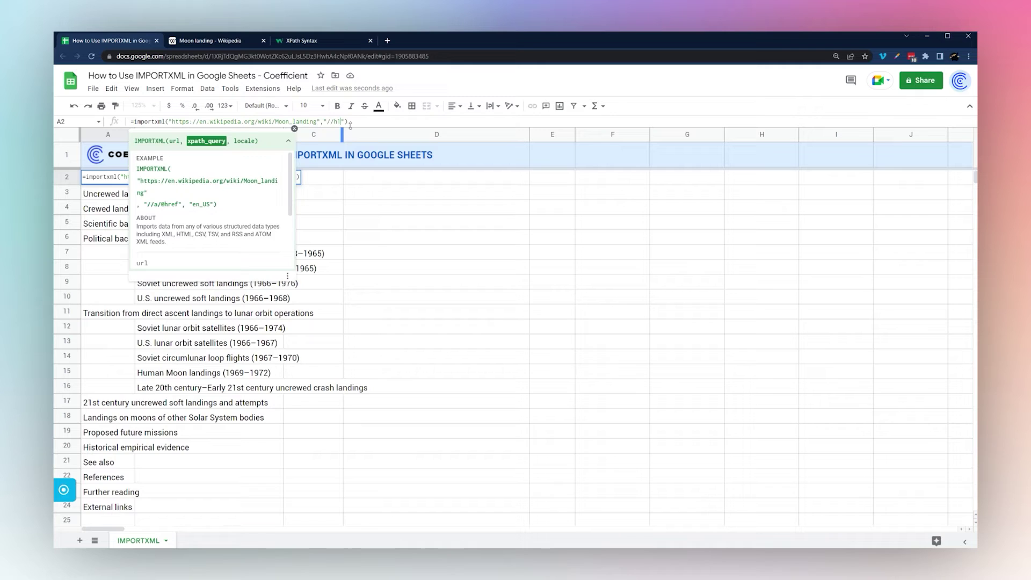
key(Return)
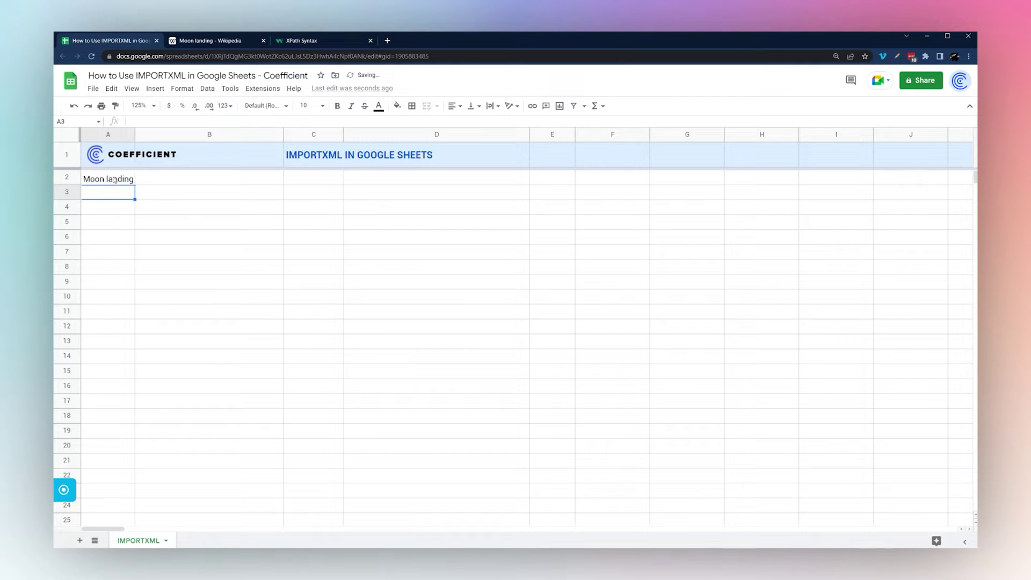
click(114, 180)
Change A2's query to //h3 to list the sub-headings.
click(340, 121)
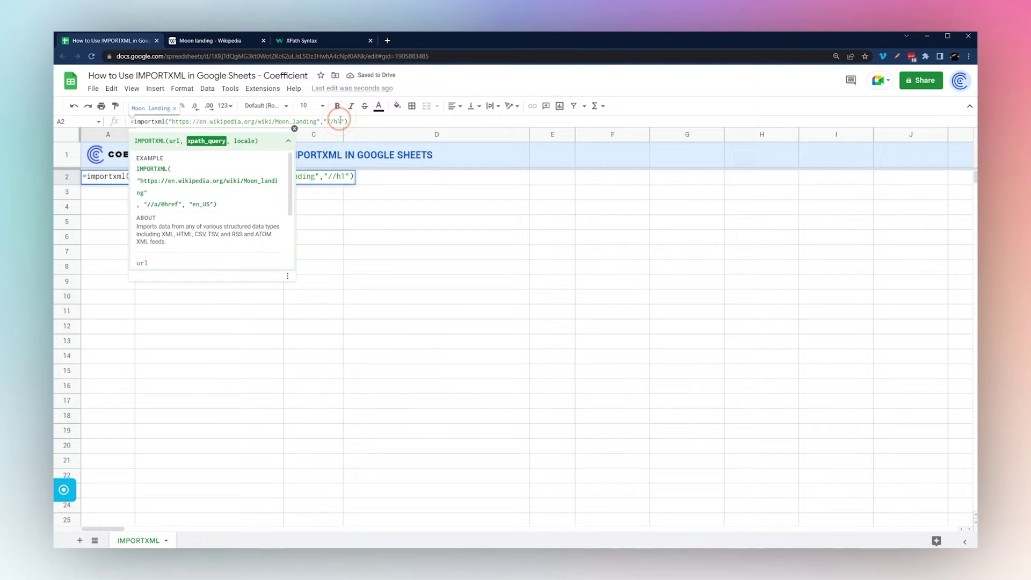
key(Return)
click(109, 178)
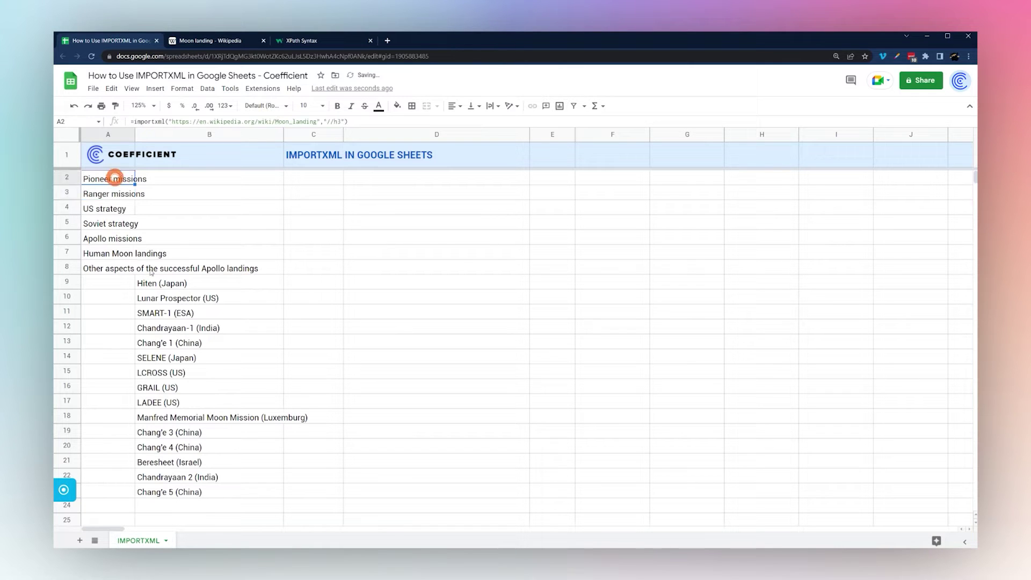
scroll(144, 277, down, 3)
scroll(114, 215, up, 3)
Change A2's query to //a so column A lists the link texts.
click(334, 119)
key(Delete)
key(Delete)
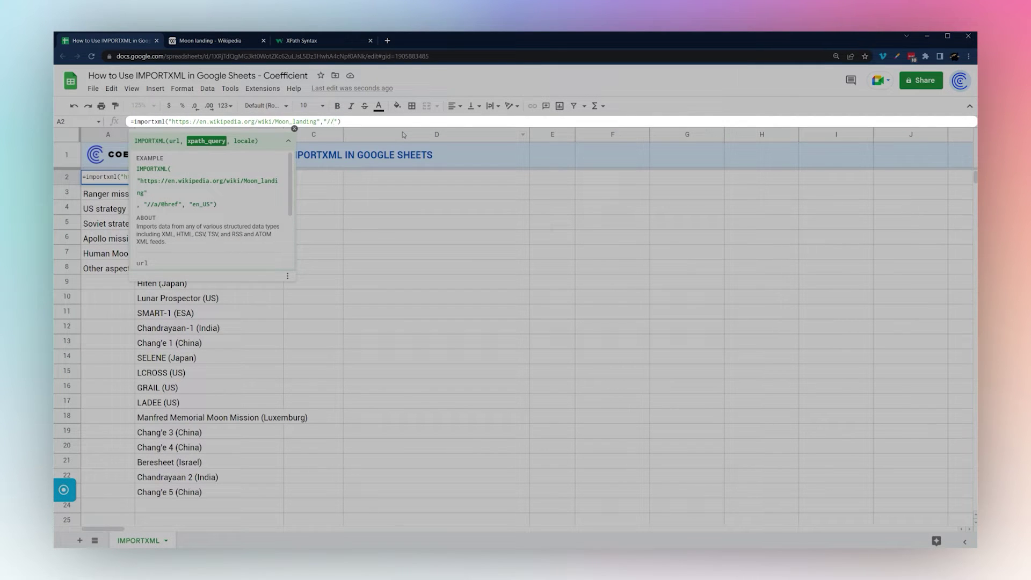
text(a)
key(Return)
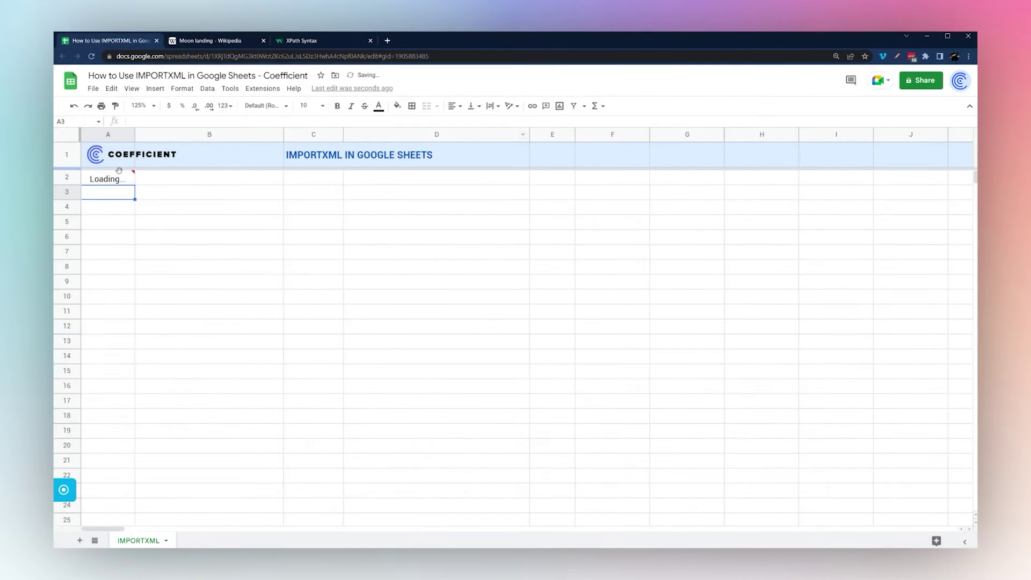
click(110, 179)
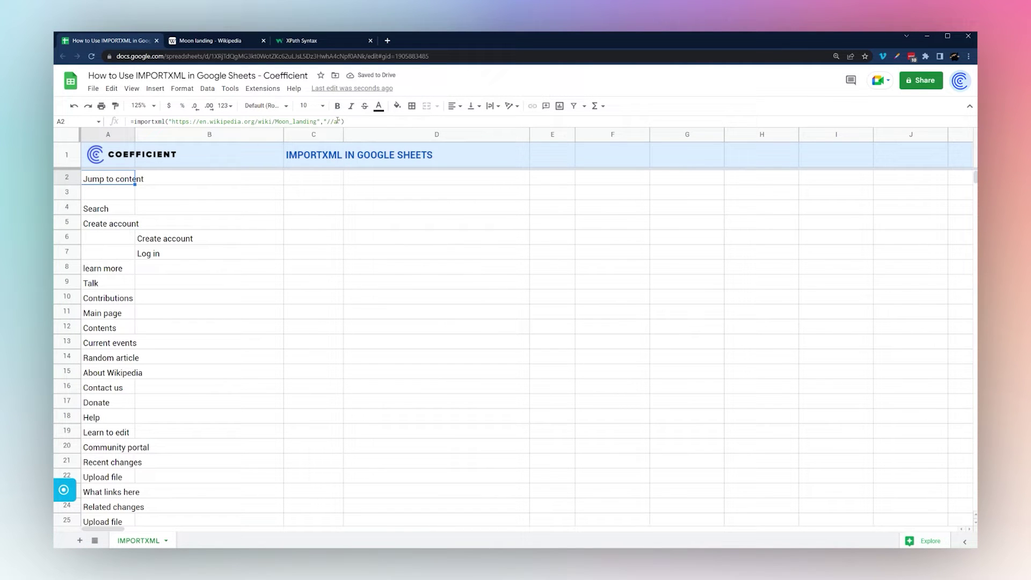
scroll(145, 242, down, 8)
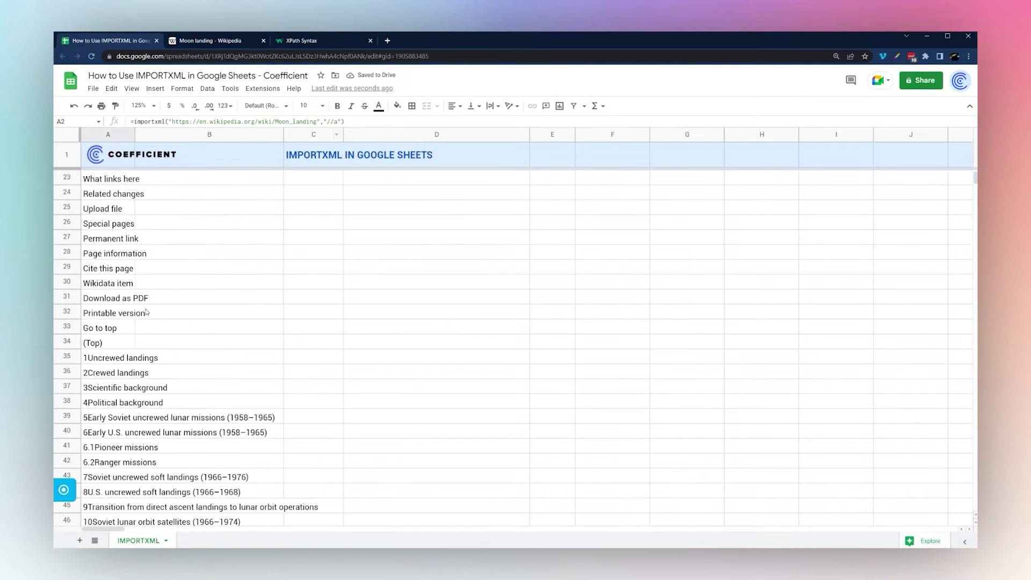
scroll(140, 279, up, 8)
Highlight the @ attribute-selection rule in the XPath Syntax reference.
click(339, 121)
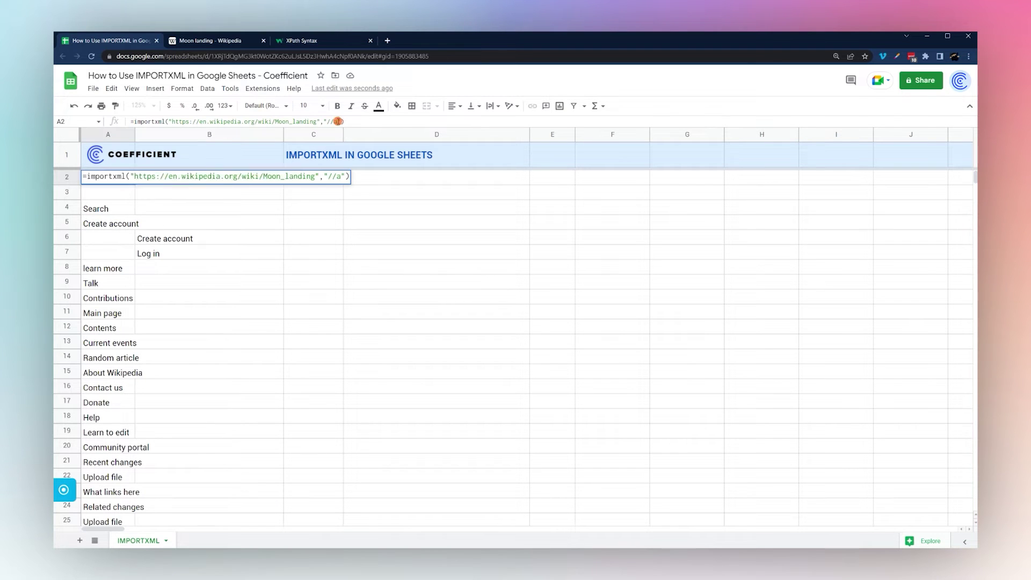
scroll(331, 288, down, 10)
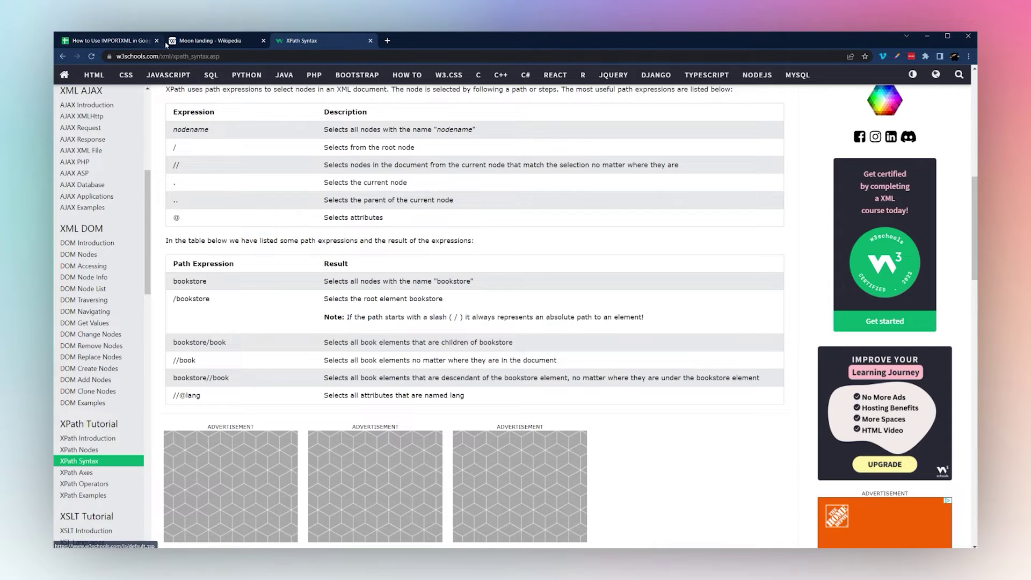
drag(187, 218, 173, 218)
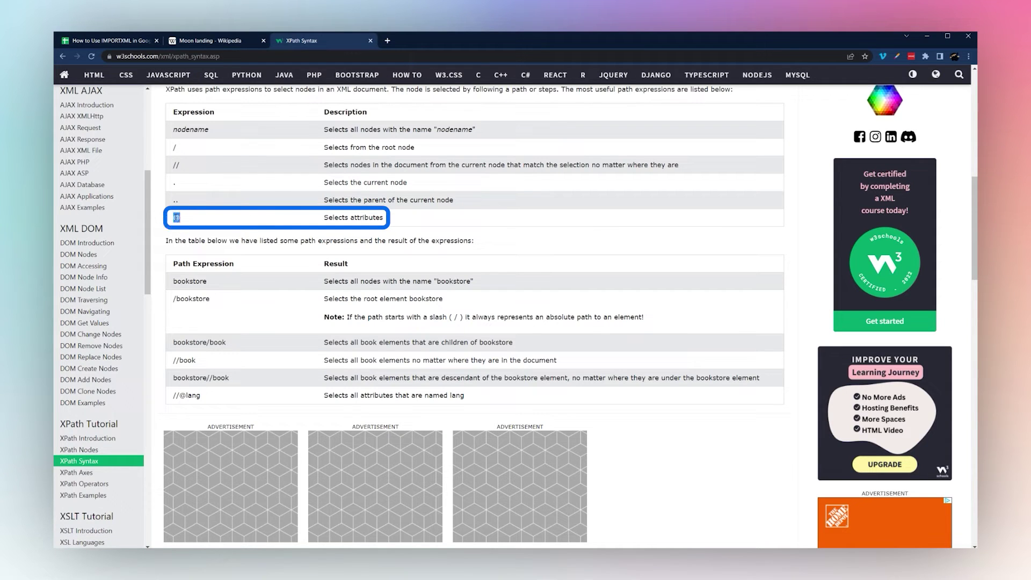
click(116, 40)
text(/@href)
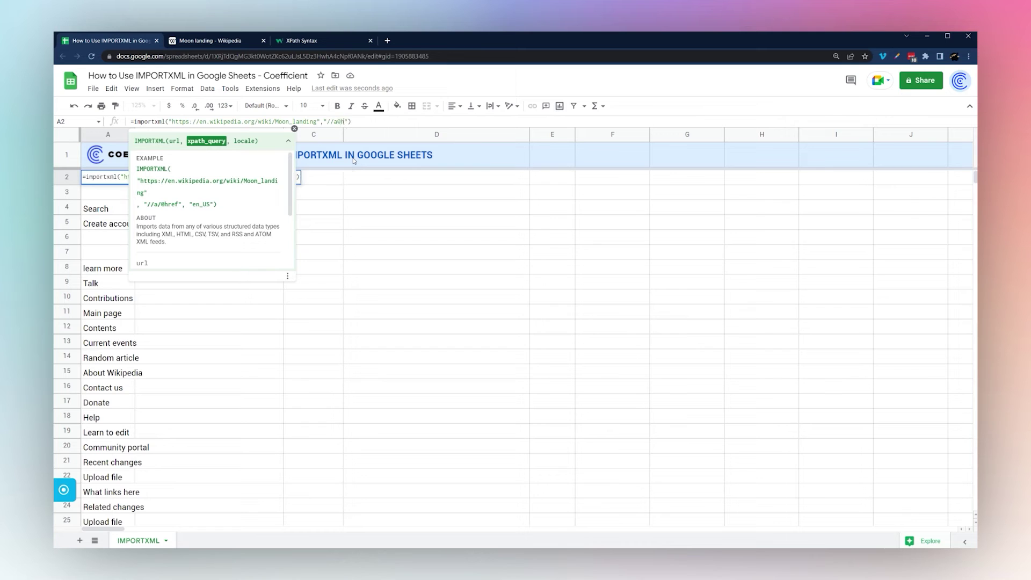
key(Return)
key(Up)
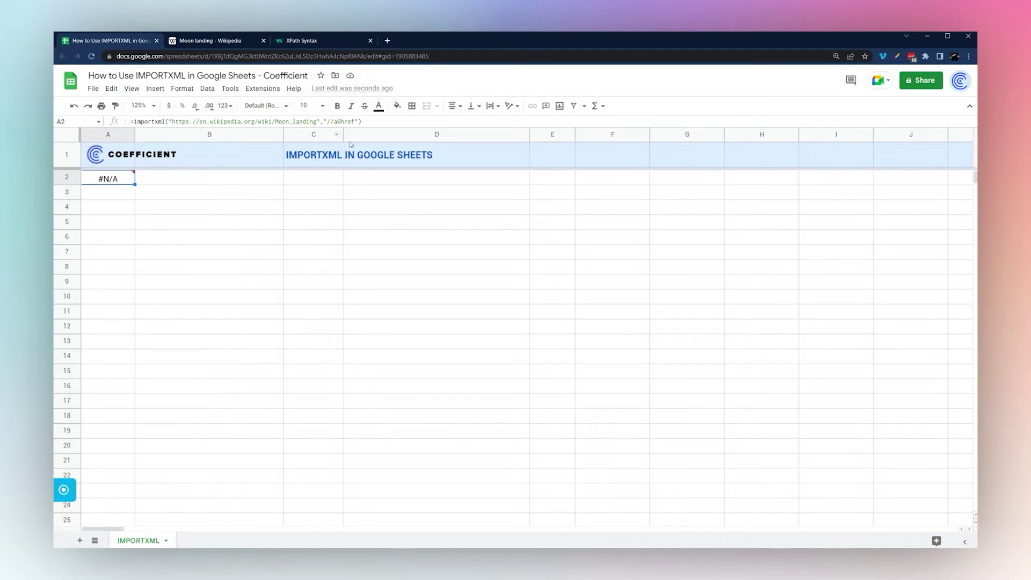
click(339, 122)
text(/)
key(Return)
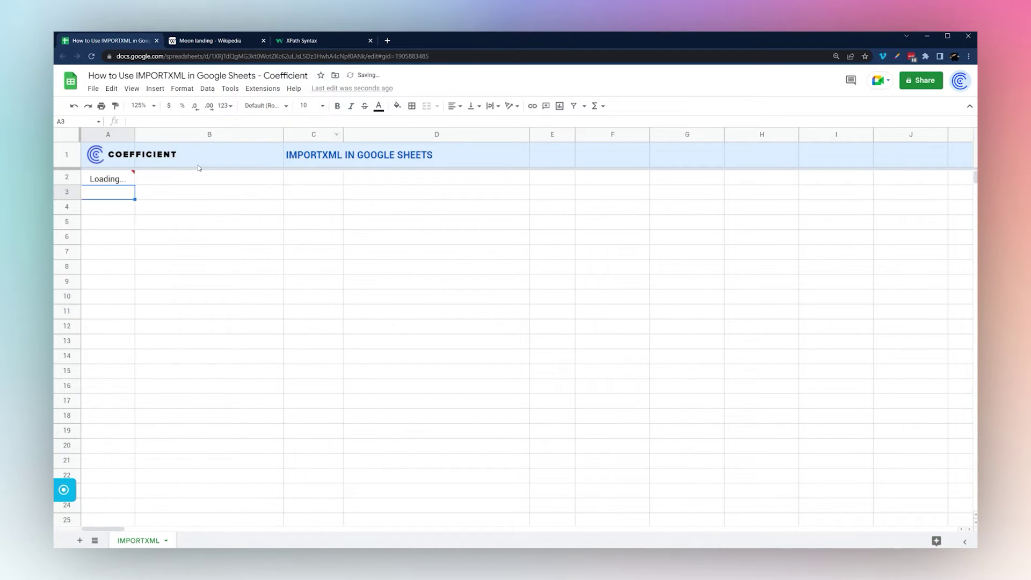
key(Up)
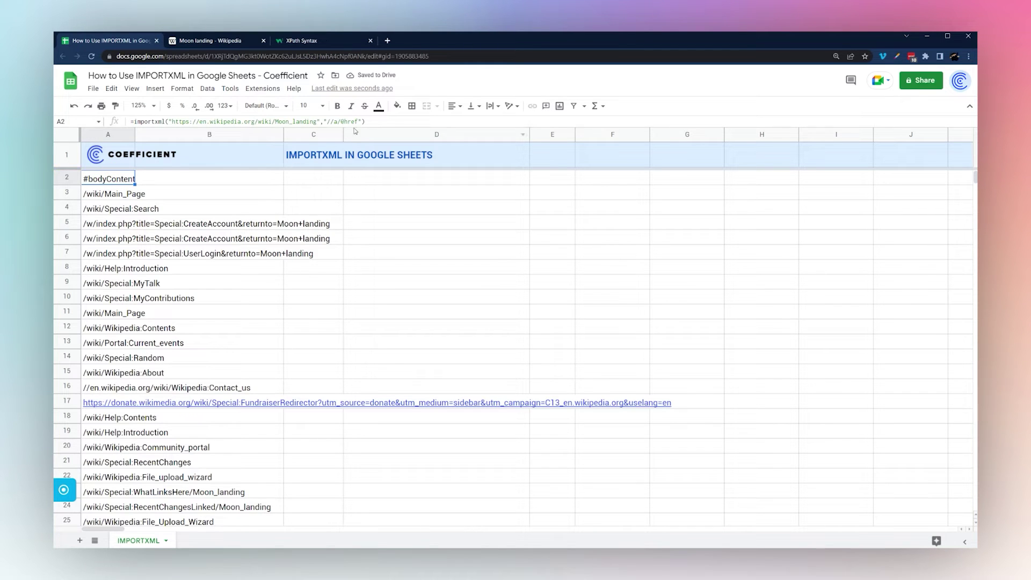
click(338, 122)
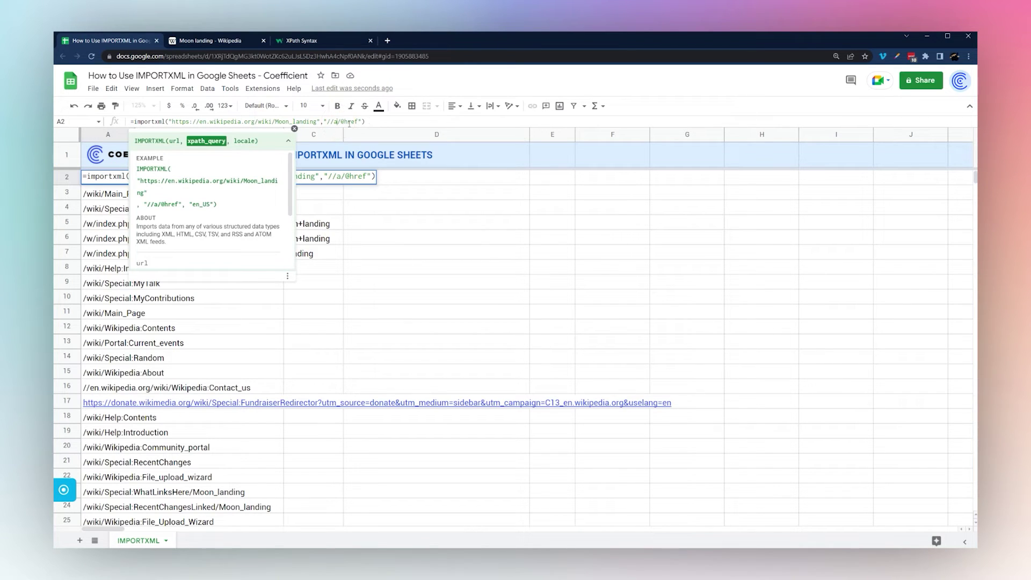
click(242, 331)
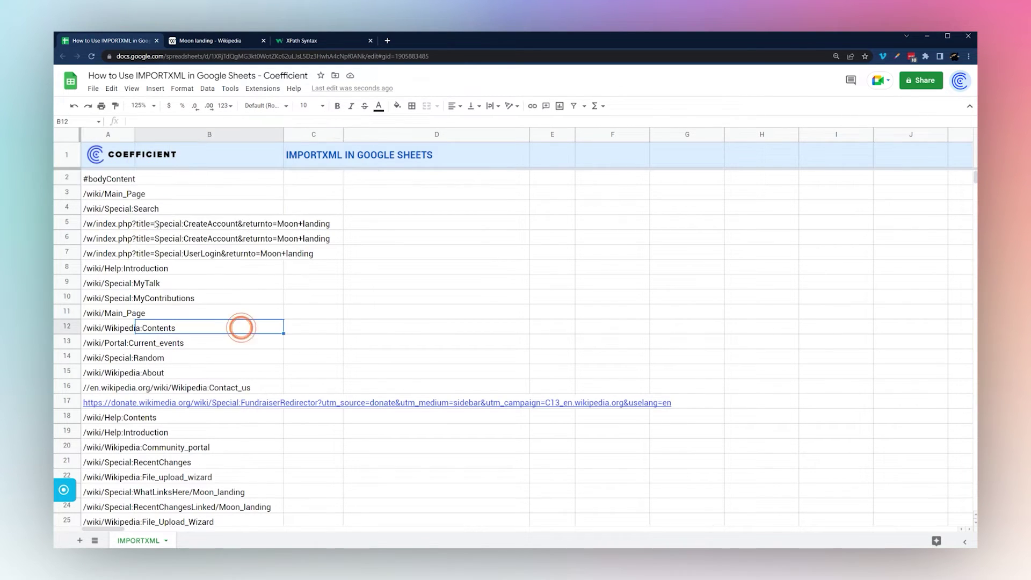
click(134, 183)
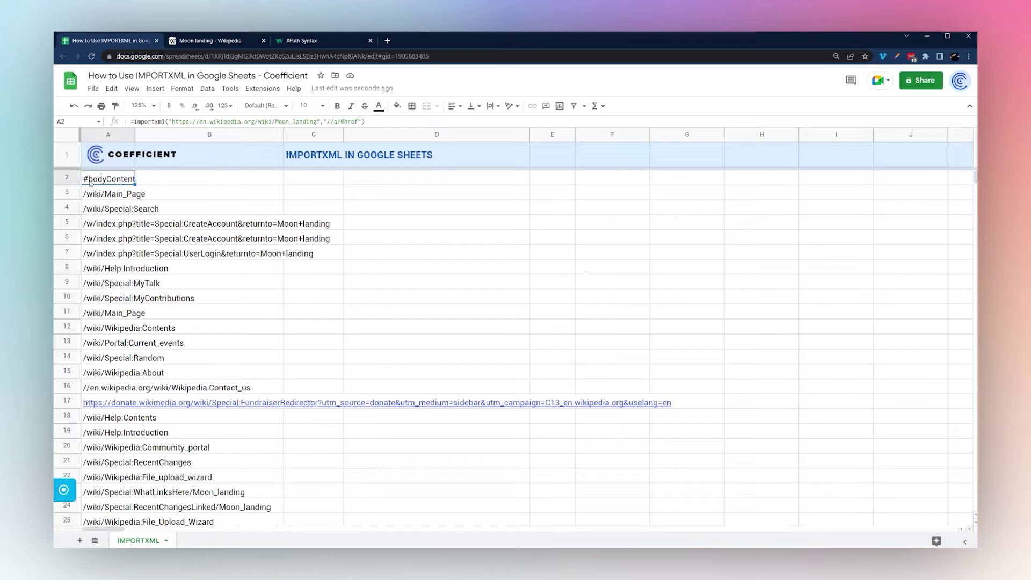
click(109, 199)
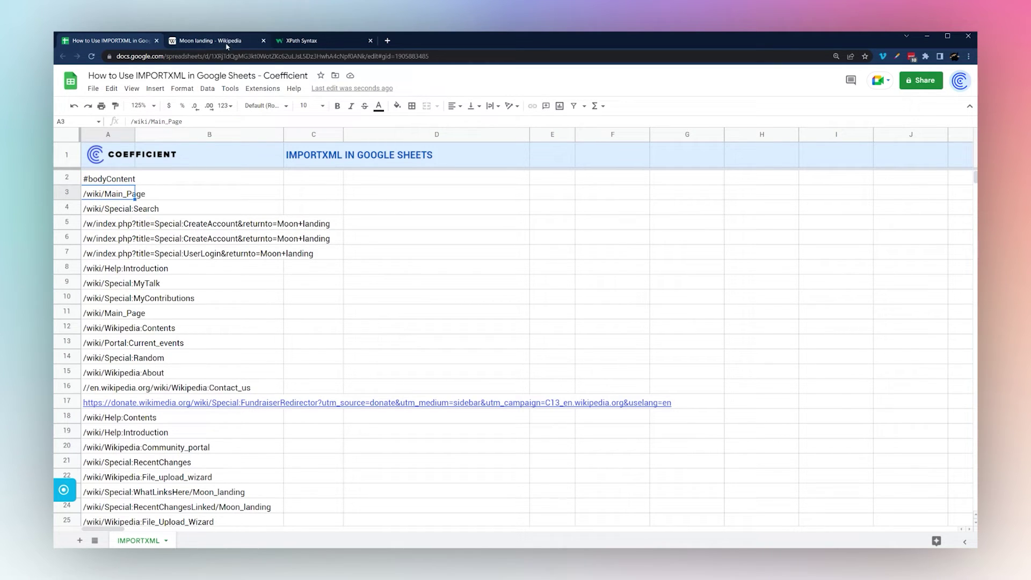
scroll(136, 283, down, 2)
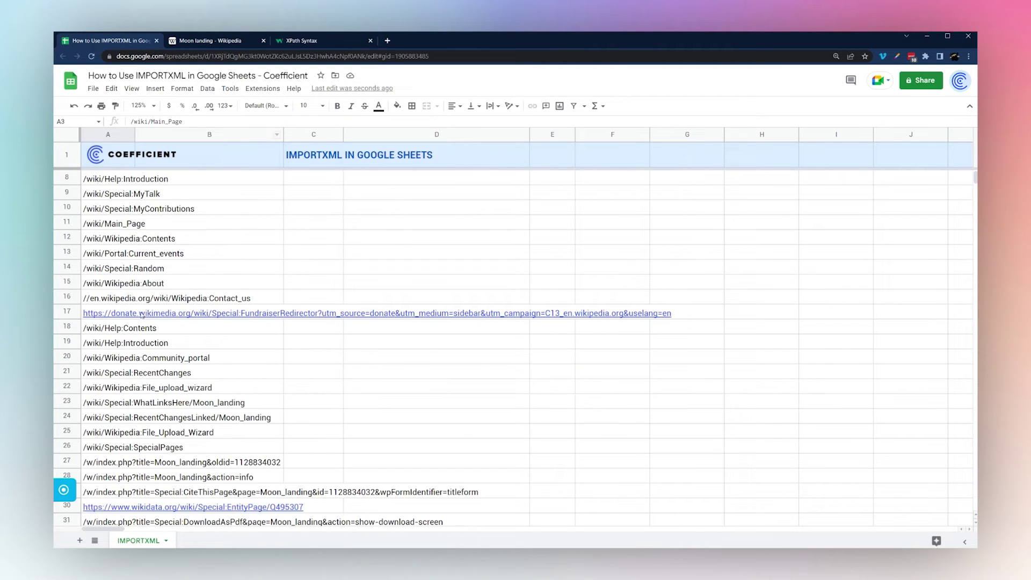
scroll(163, 364, down, 3)
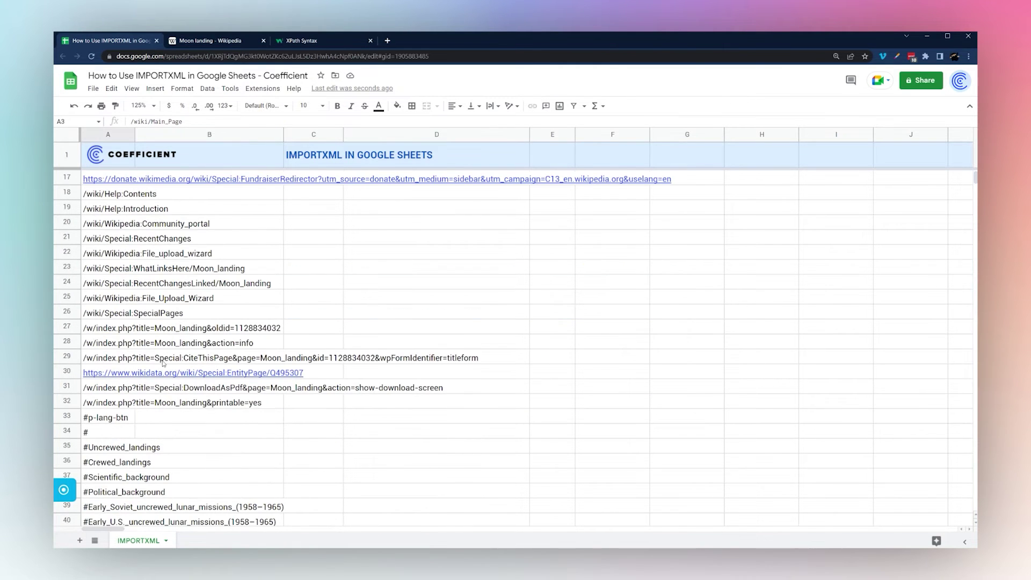
scroll(215, 376, down, 10)
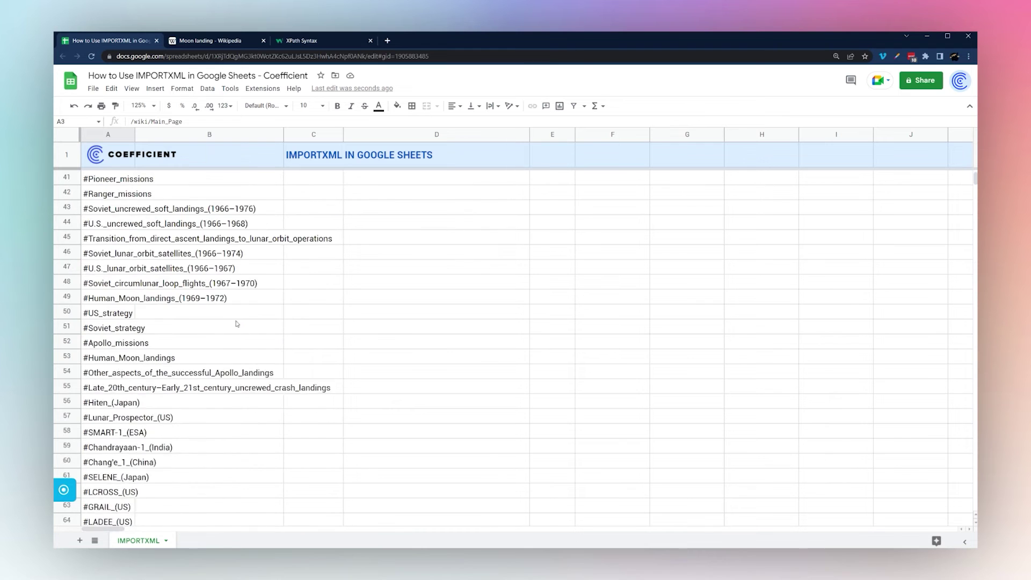
scroll(231, 318, up, 9)
scroll(232, 317, up, 6)
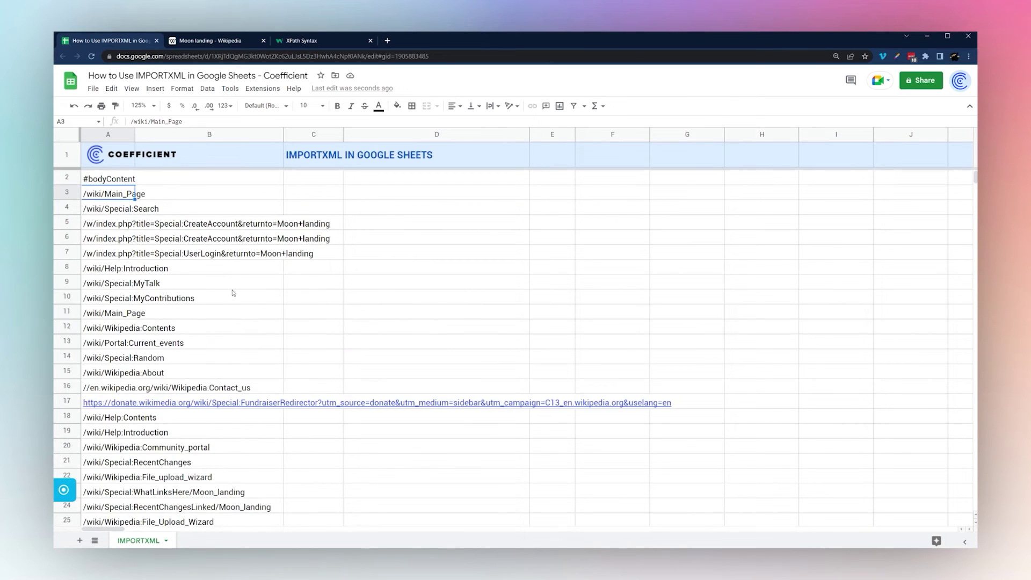
click(124, 176)
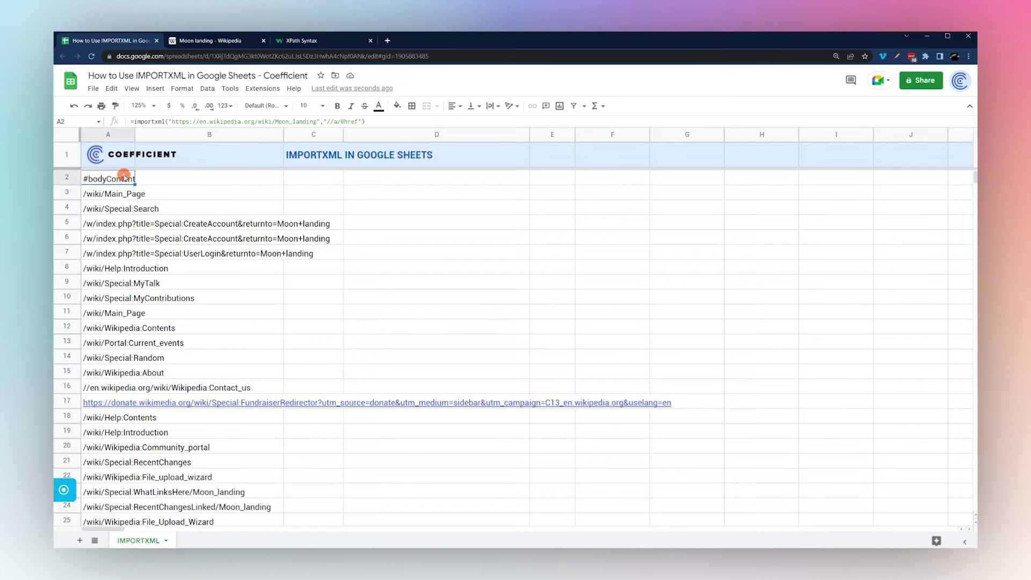
Inspect the Crewed landings heading in the Moon landing article.
click(223, 42)
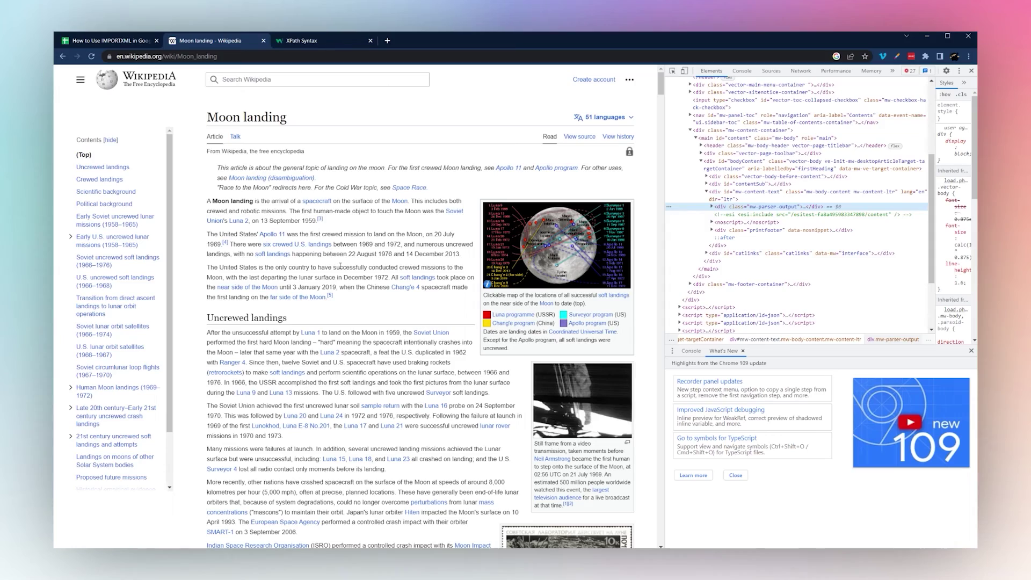
scroll(252, 322, down, 6)
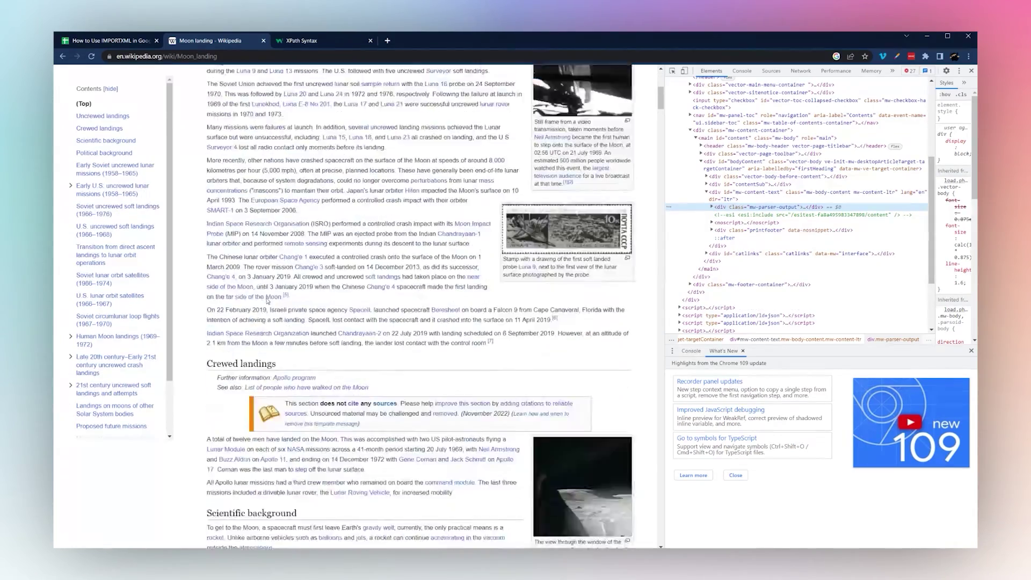
scroll(274, 324, up, 3)
scroll(277, 323, up, 4)
scroll(272, 290, down, 9)
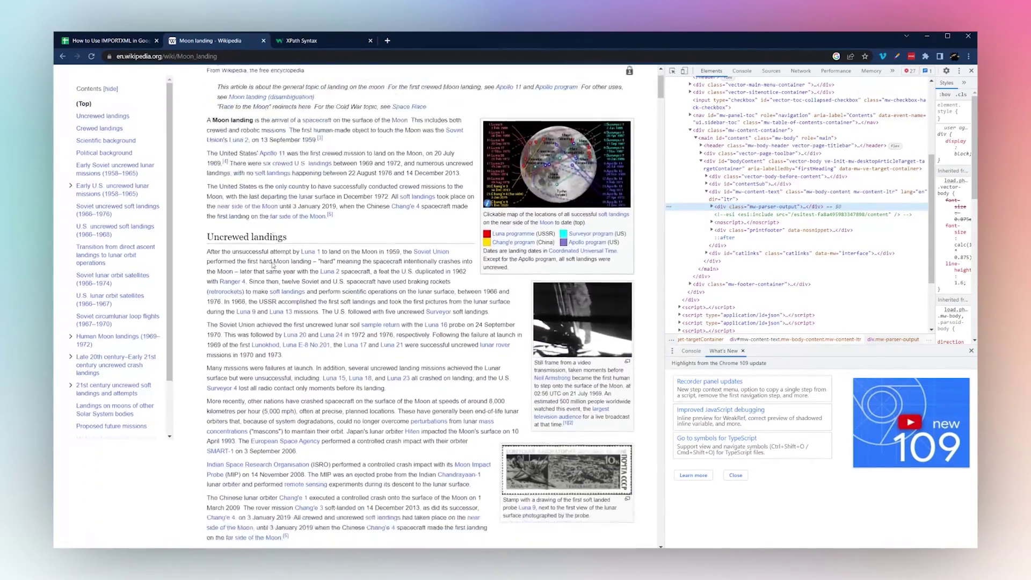
right_click(240, 238)
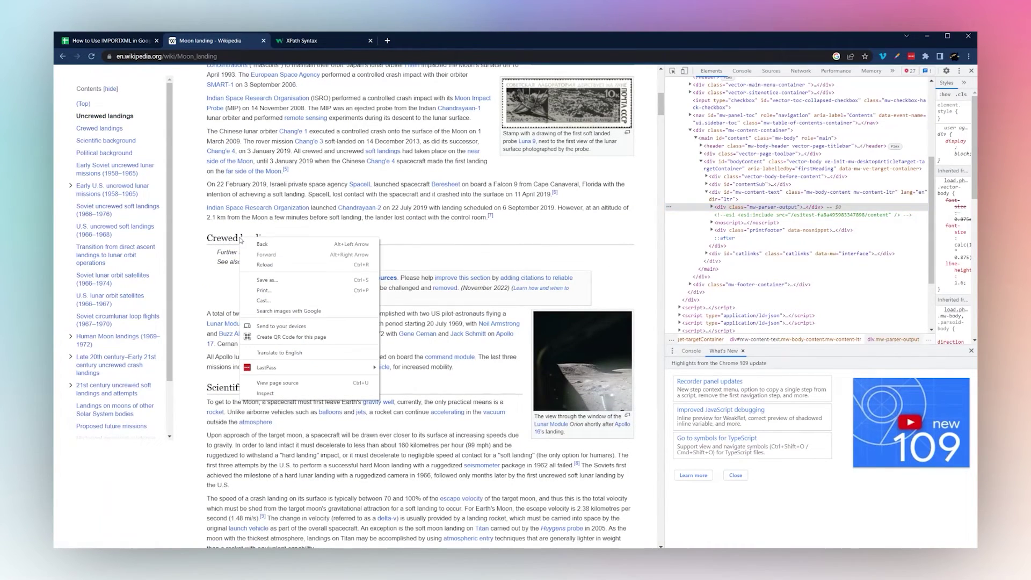
click(264, 392)
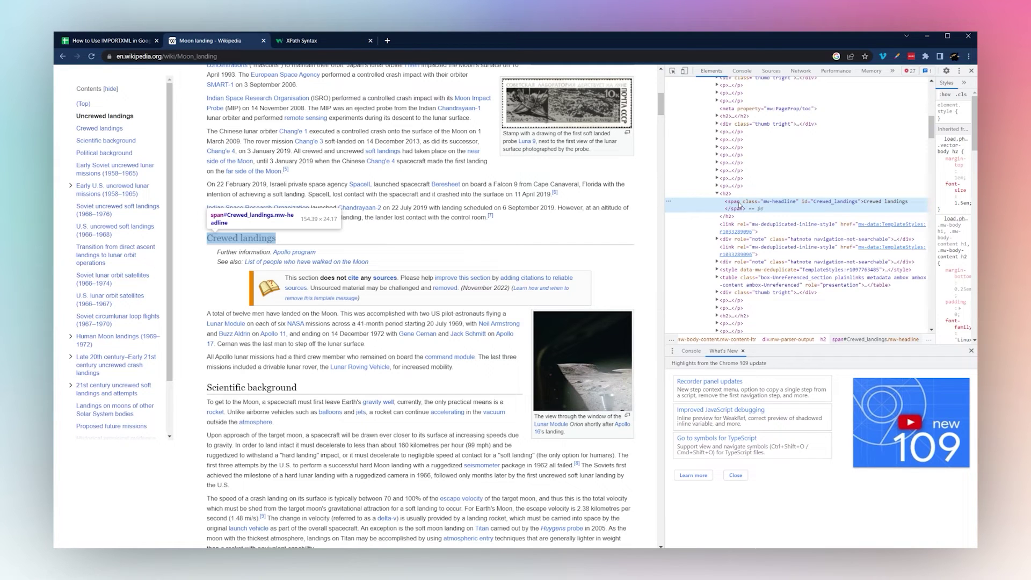
Copy the full XPath of the Crewed landings heading's span element.
right_click(739, 205)
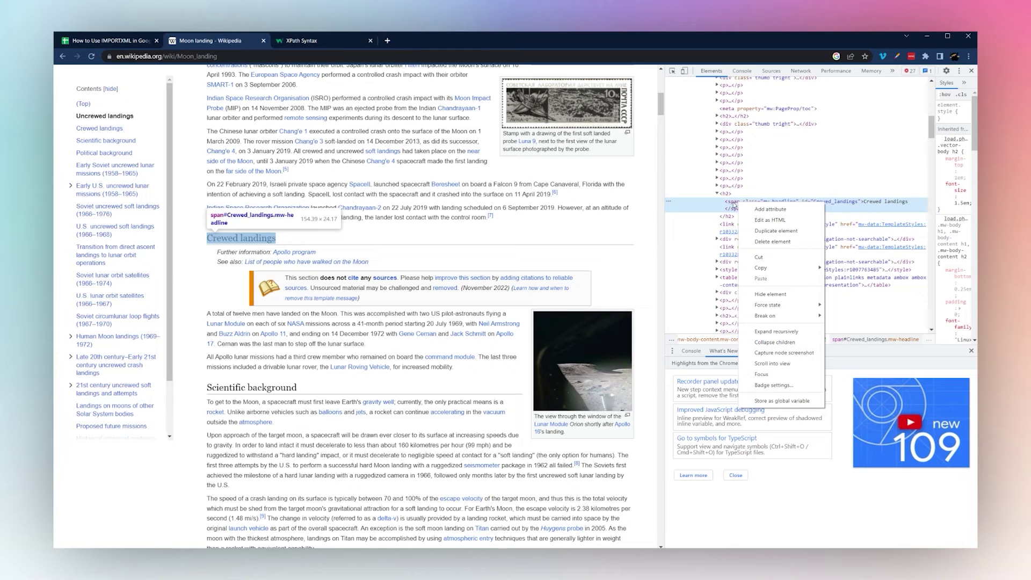
right_click(250, 243)
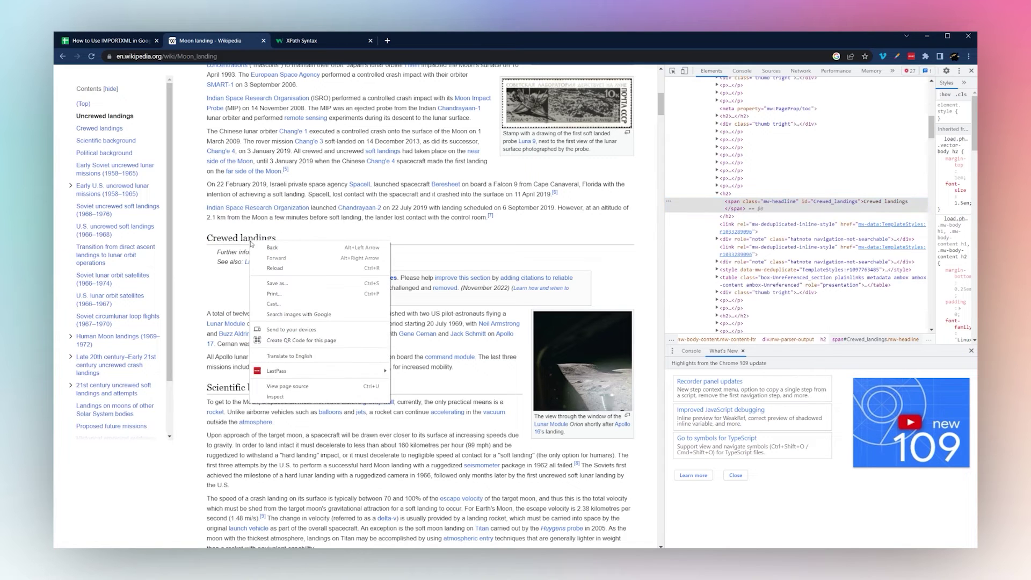
click(278, 406)
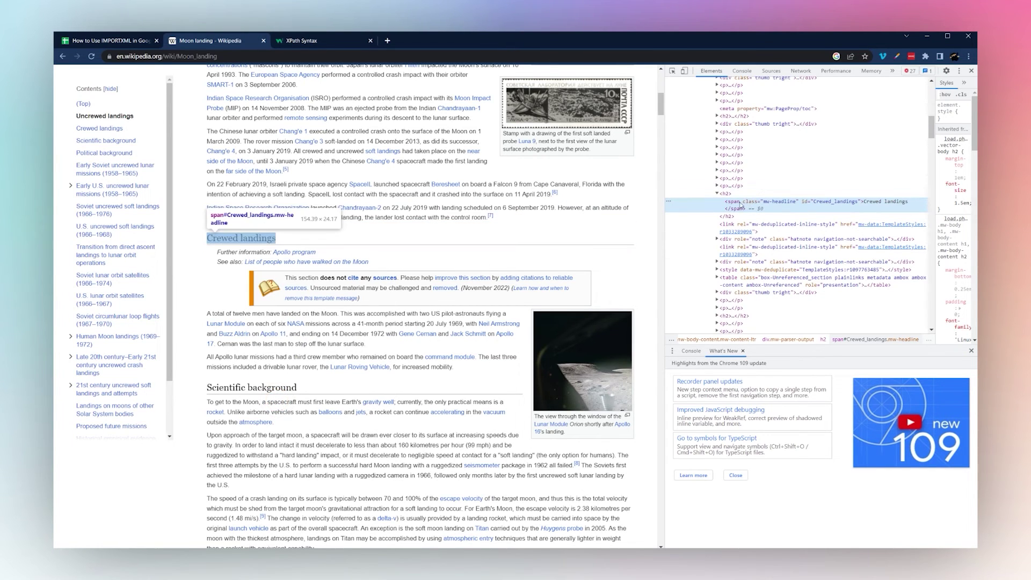
right_click(741, 204)
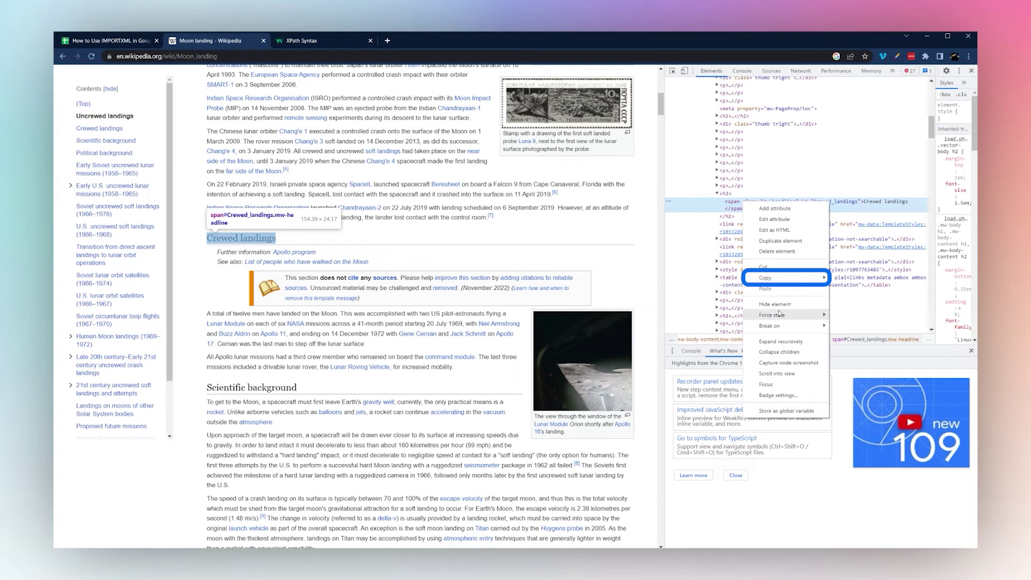
mouse_move(789, 278)
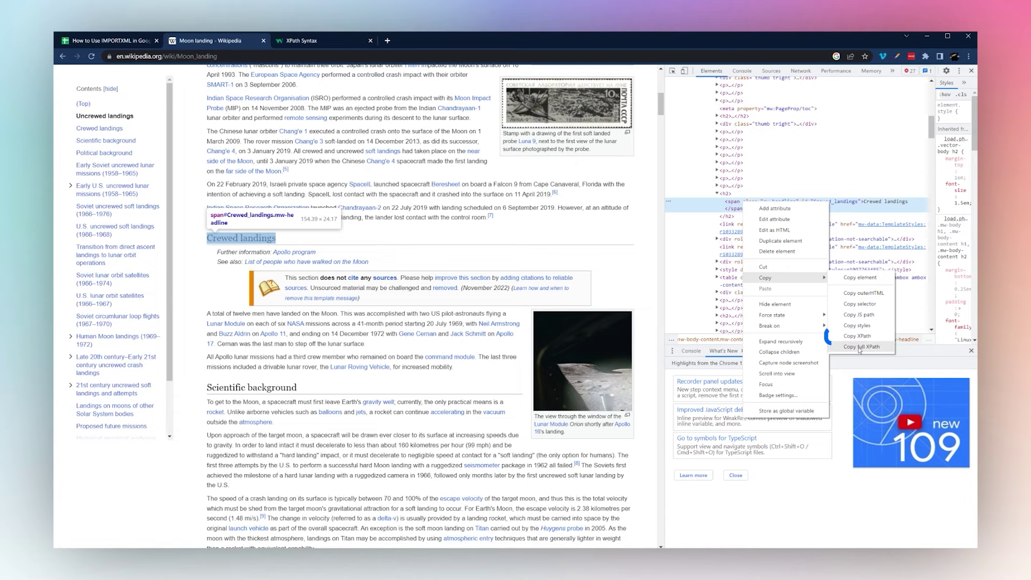
click(859, 345)
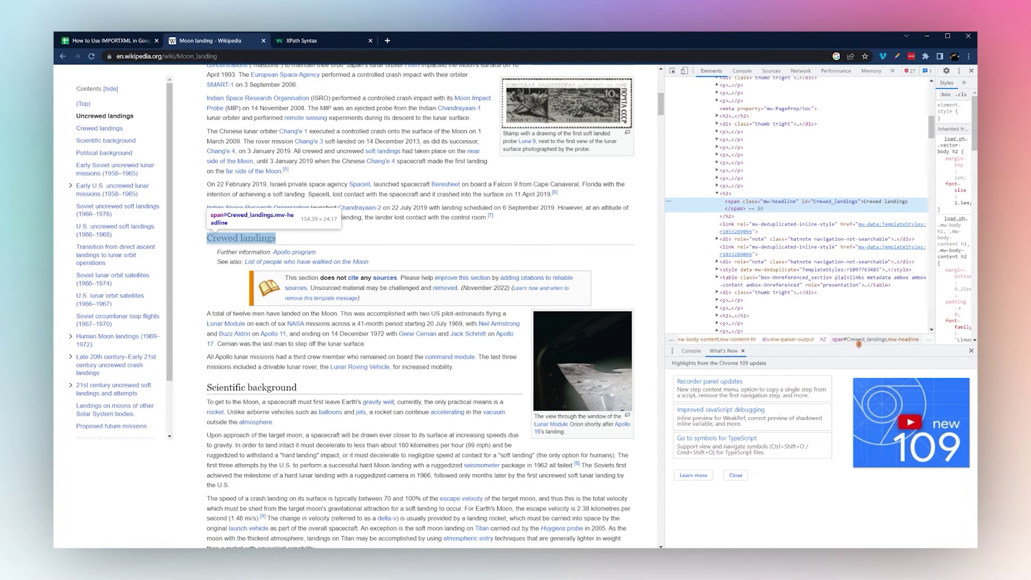
click(135, 40)
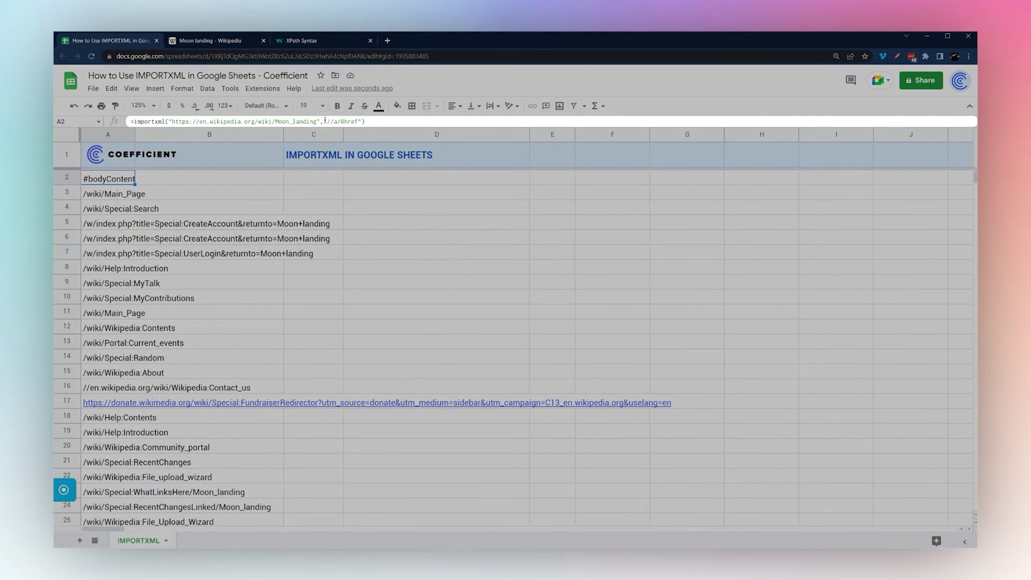
drag(327, 121, 361, 122)
key(ctrl+v)
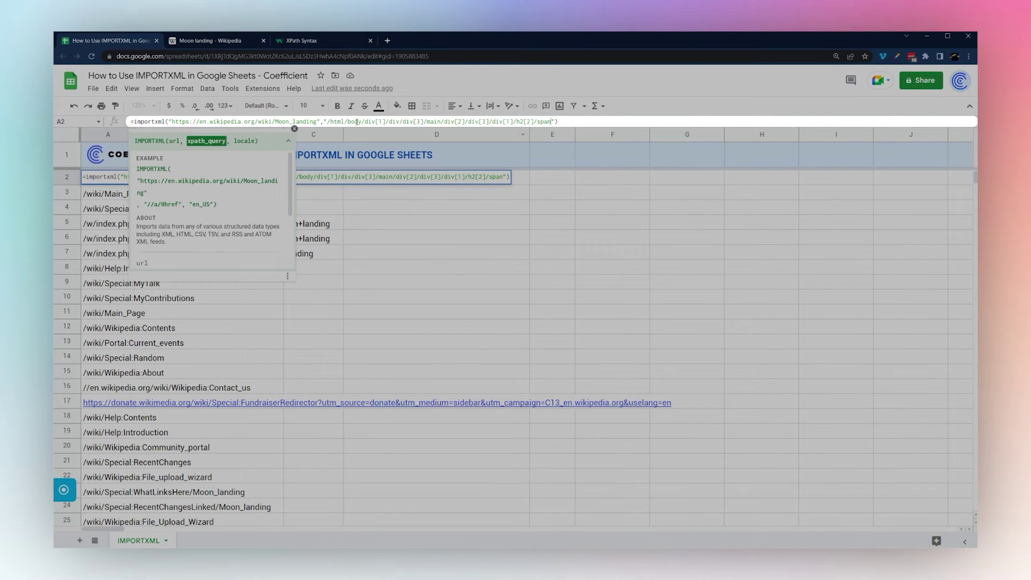
double_click(324, 122)
click(556, 121)
key(Return)
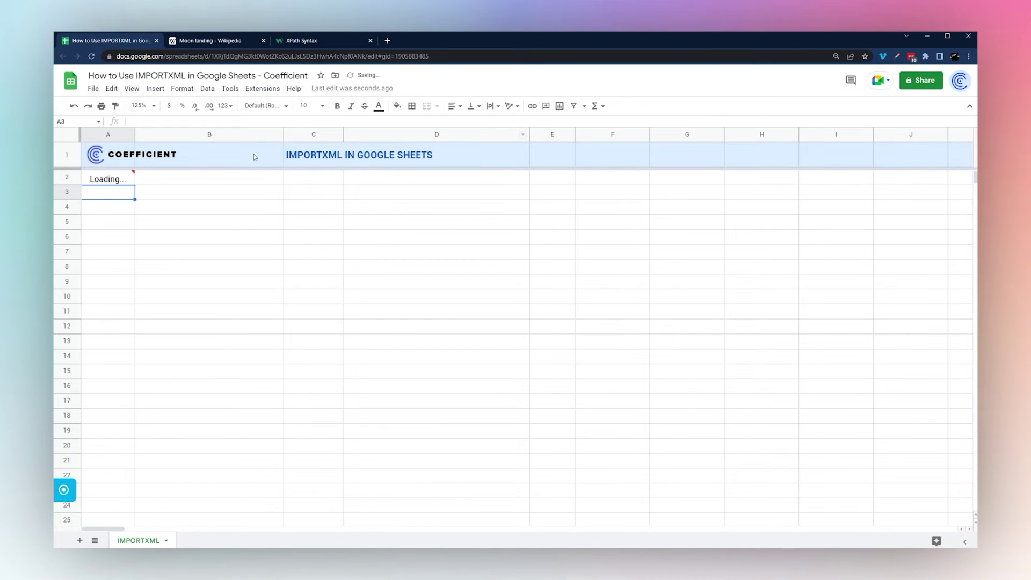
click(104, 178)
Inspect the Scientific background heading and copy its span's full XPath.
click(226, 41)
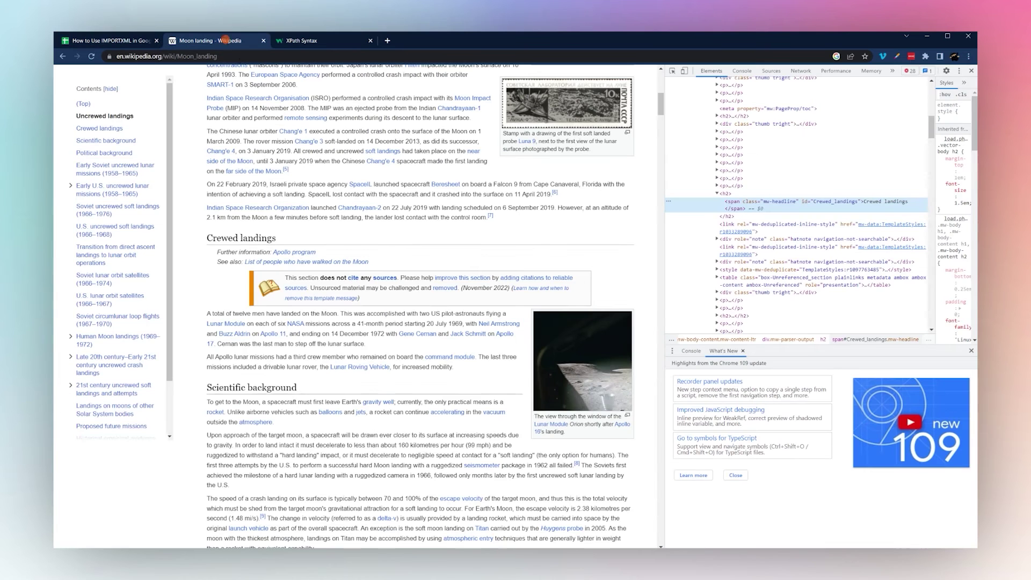
scroll(262, 303, down, 2)
right_click(262, 303)
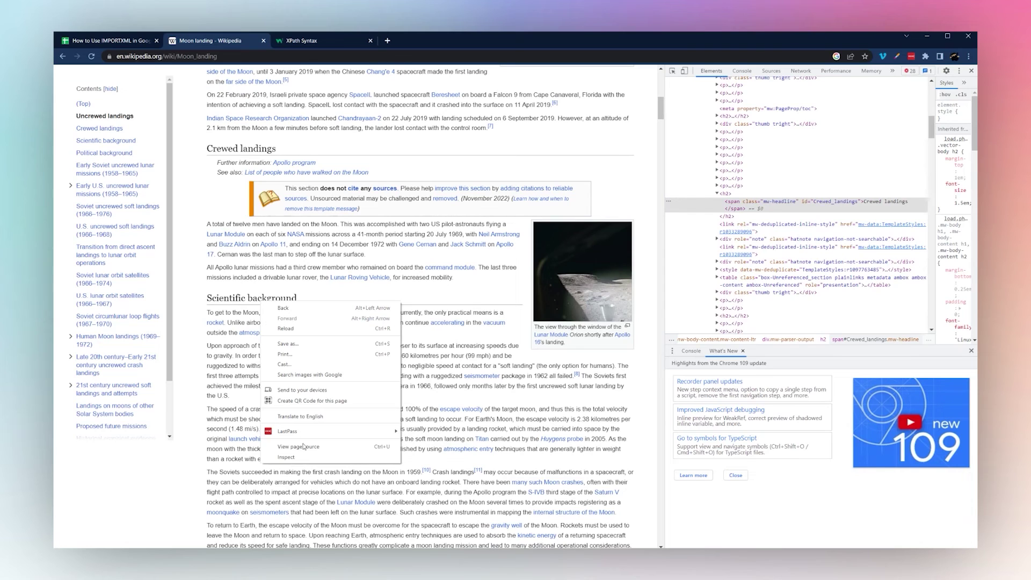
click(287, 457)
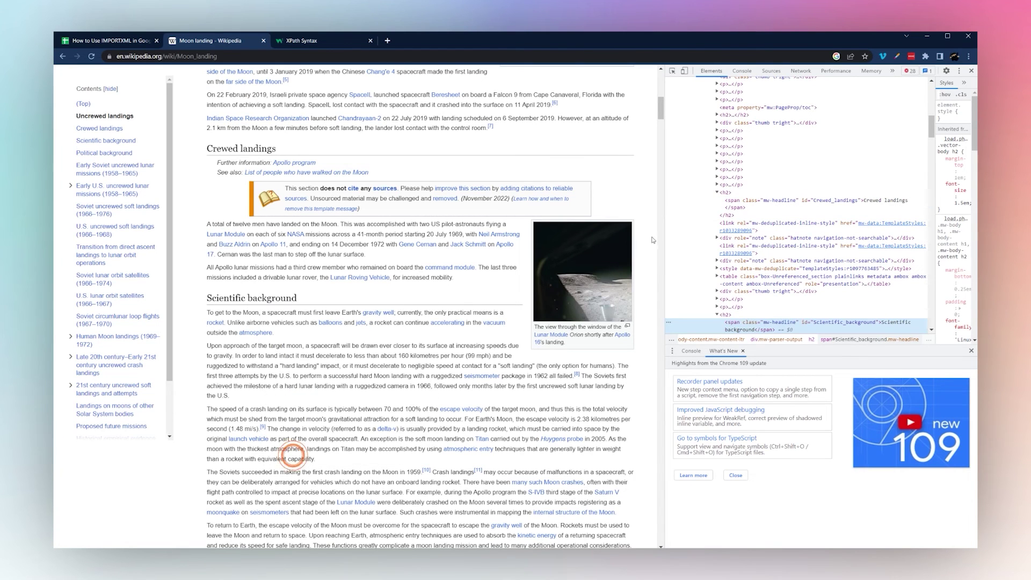
right_click(744, 330)
mouse_move(790, 394)
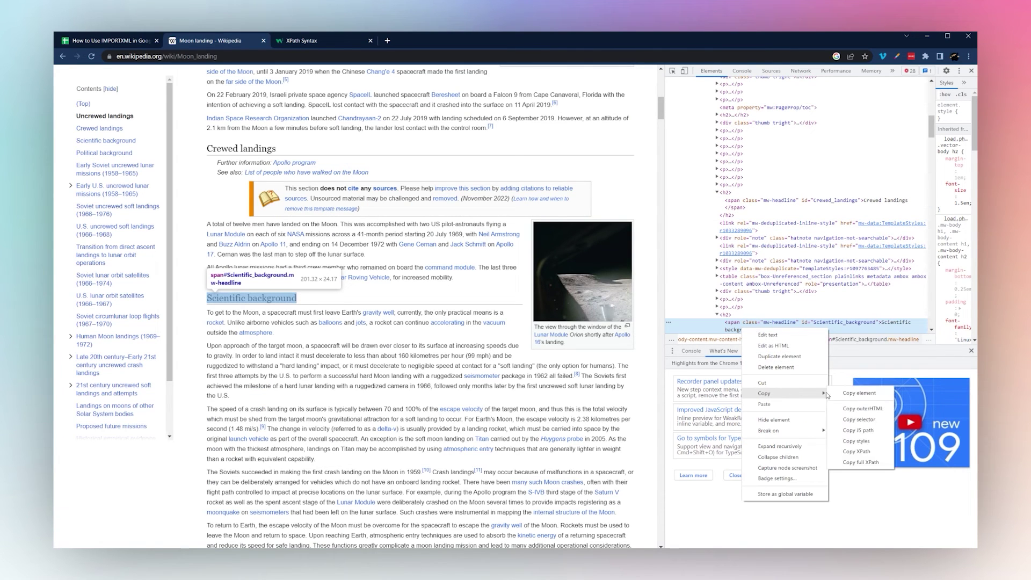
click(859, 463)
Fill A2's formula into A3 and point its XPath at h2[3] for Scientific background.
click(124, 43)
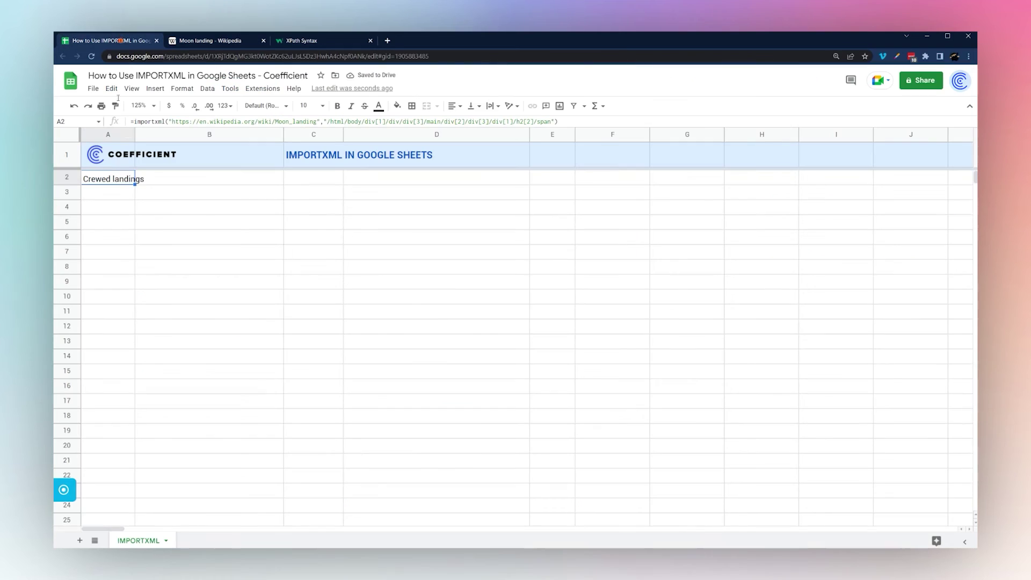
drag(133, 184, 110, 195)
click(323, 118)
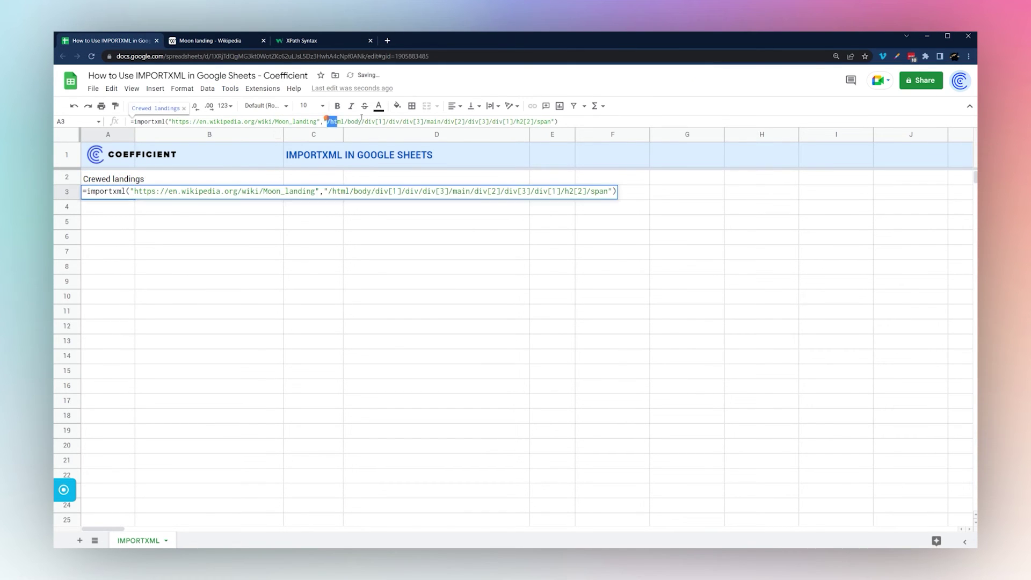
drag(327, 118, 553, 122)
key(ctrl+v)
key(Return)
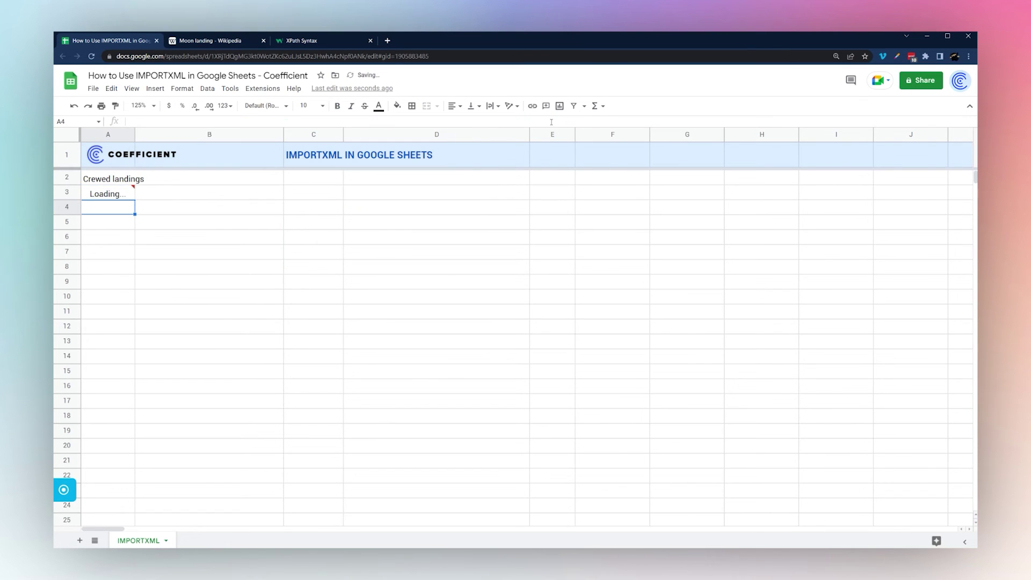
click(113, 196)
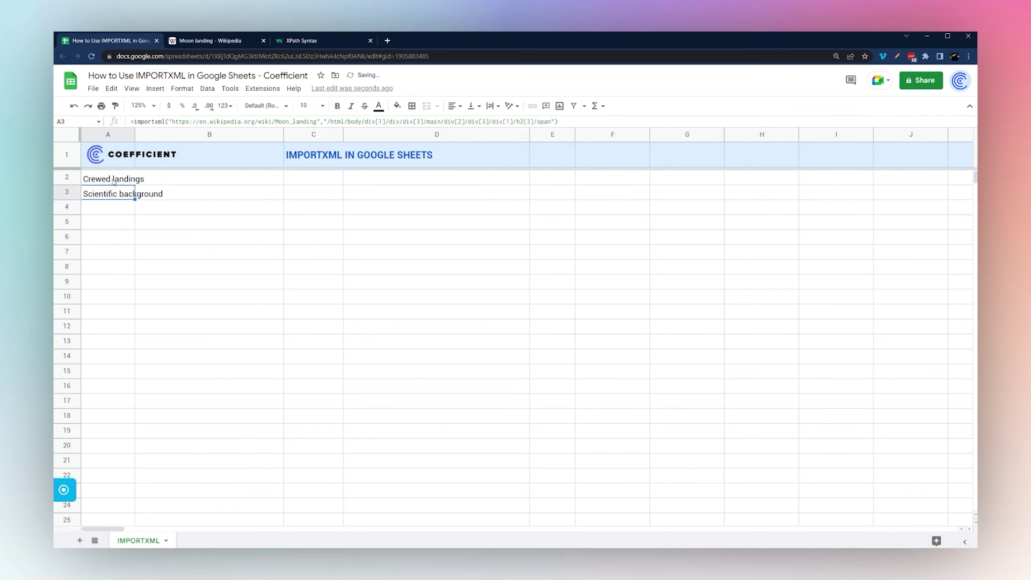
click(112, 181)
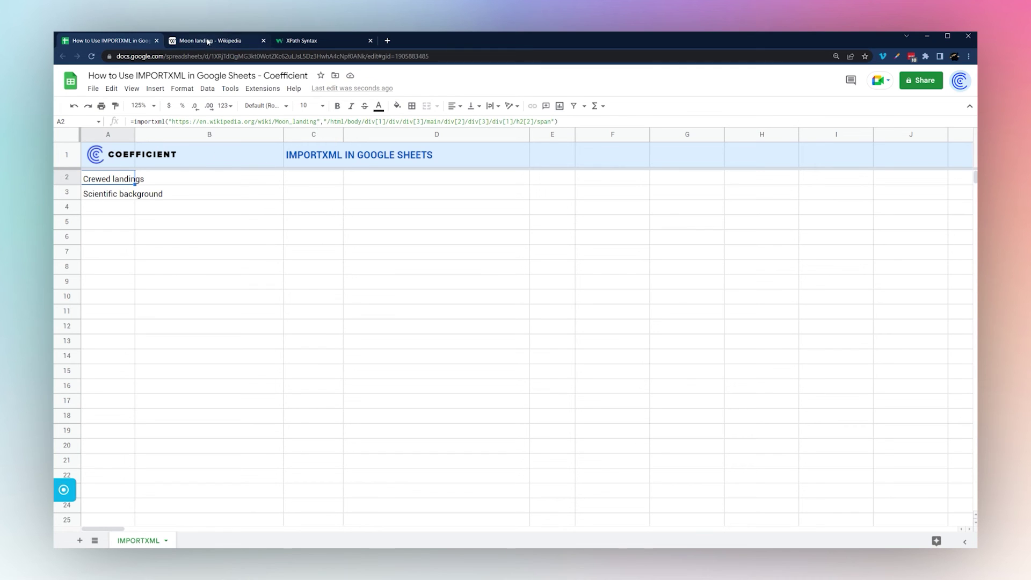
mouse_move(208, 42)
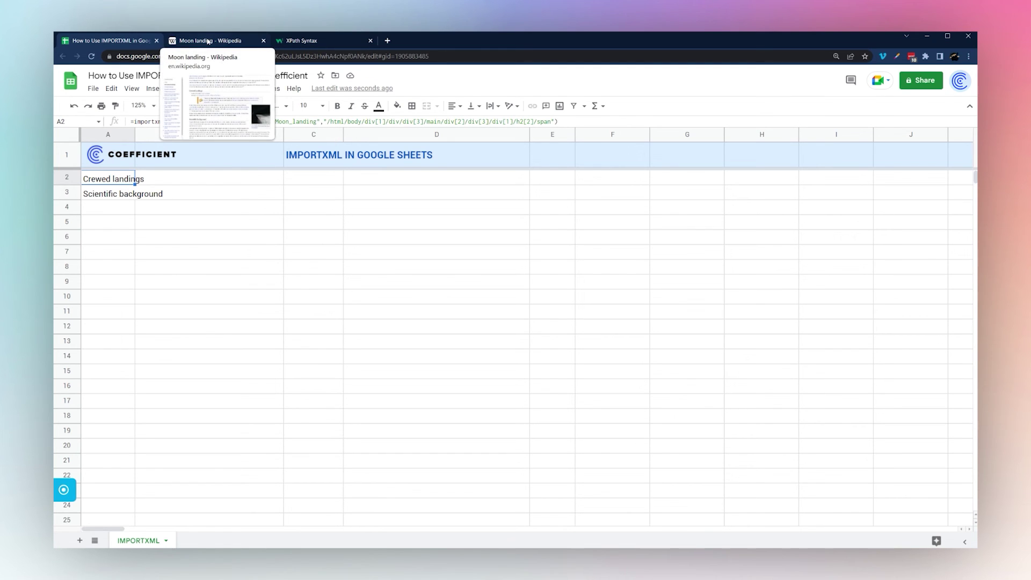